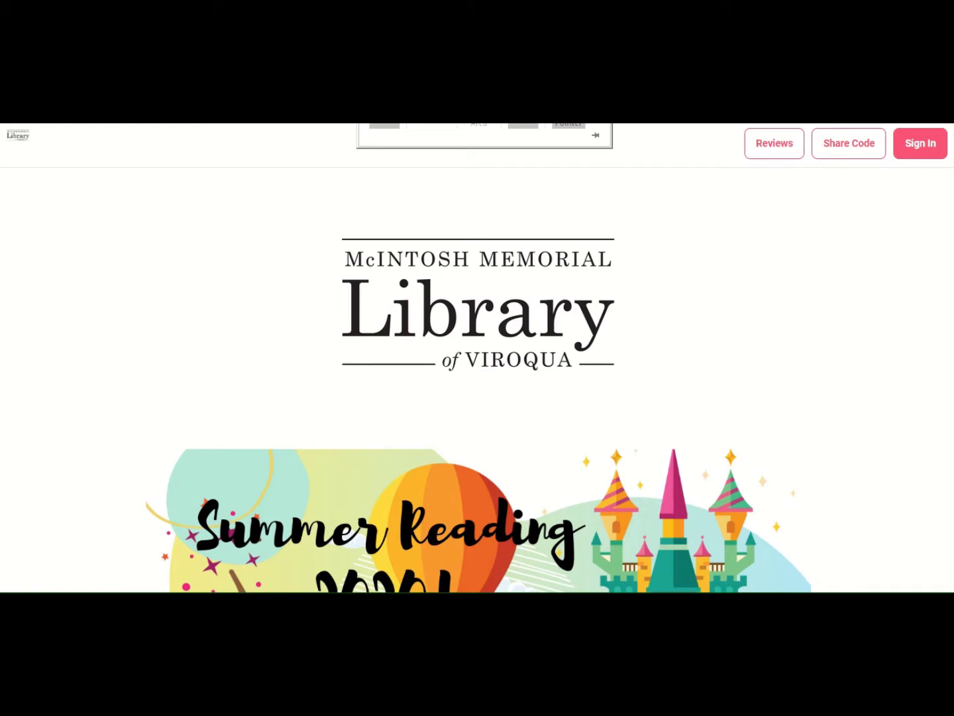
- Start a new individual or family registration as an adult registering a child, with no previous Beanstack use
{"action": "scroll", "coordinate": [601, 341], "scroll_direction": "down", "scroll_amount": 5}
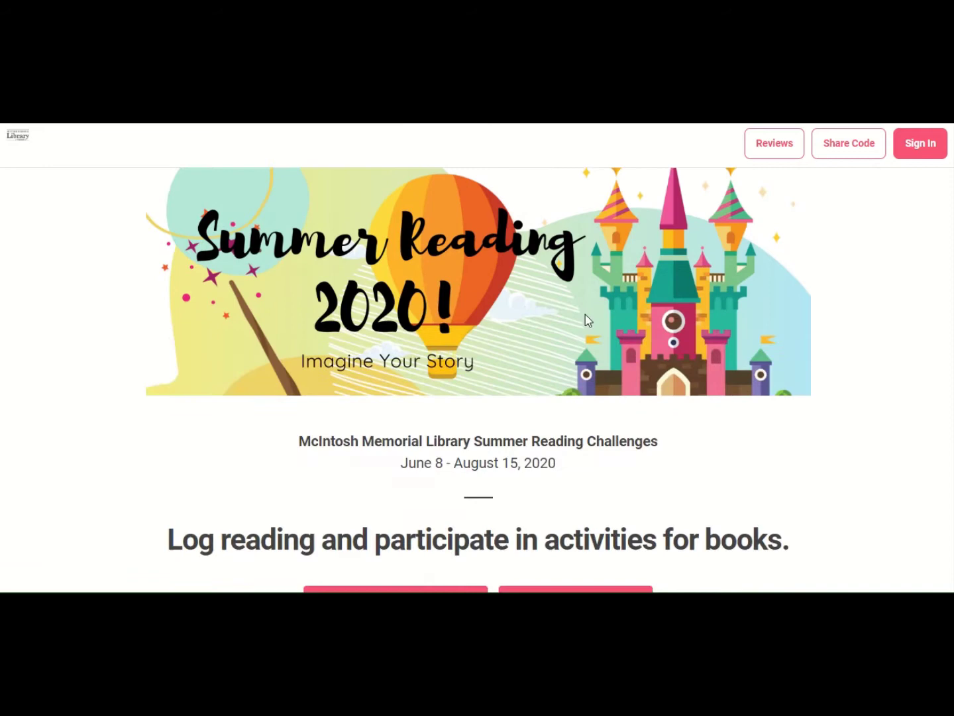
{"action": "scroll", "coordinate": [585, 316], "scroll_direction": "down", "scroll_amount": 1}
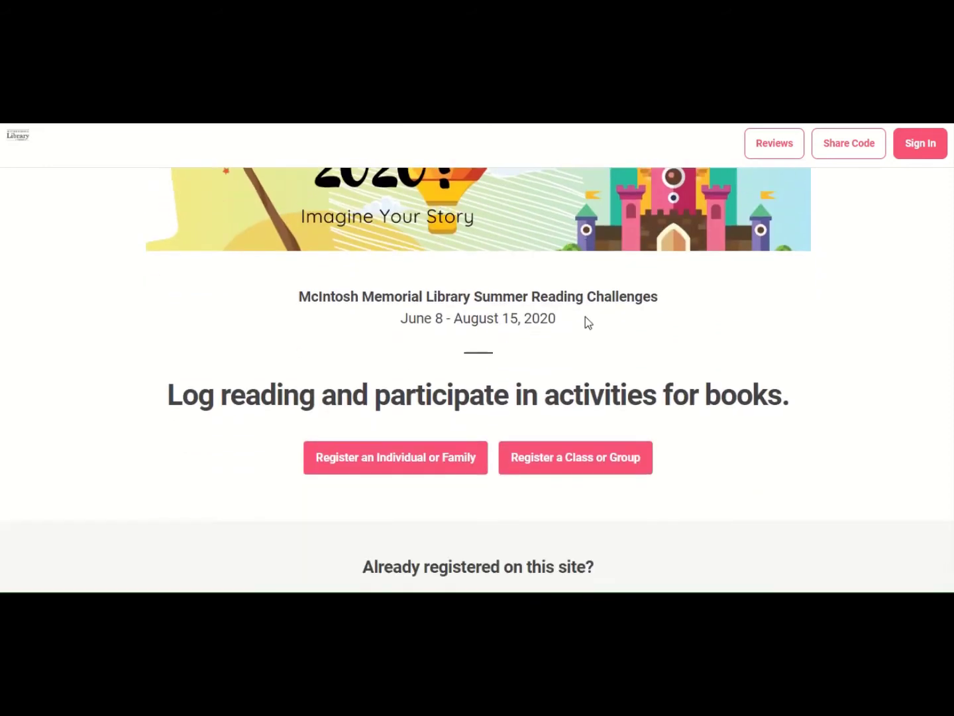
{"action": "left_click", "coordinate": [363, 460]}
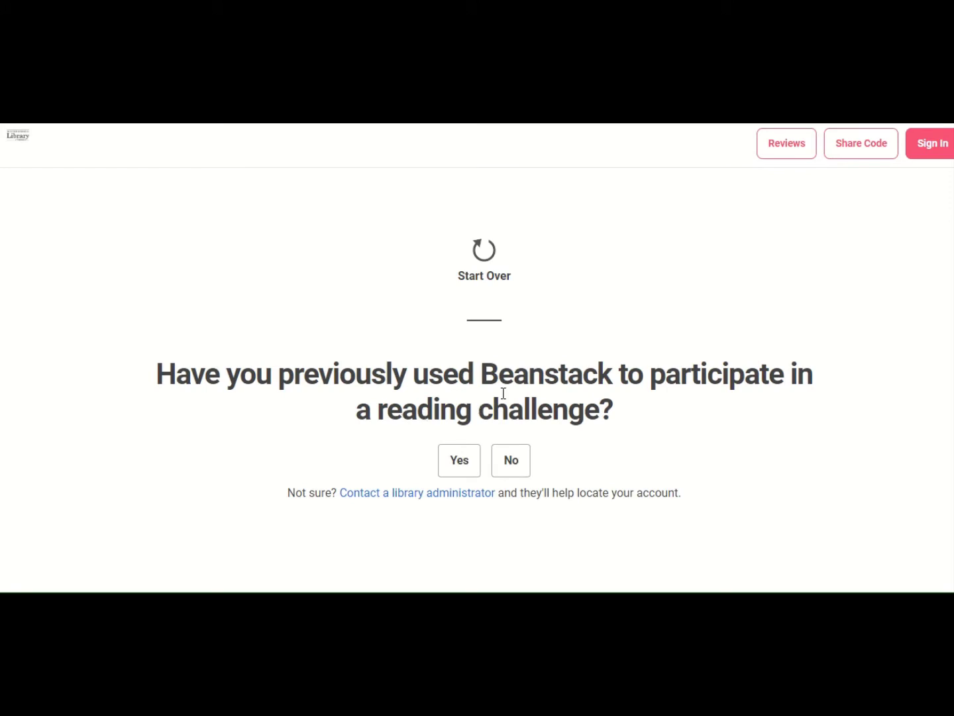
{"action": "left_click", "coordinate": [510, 468]}
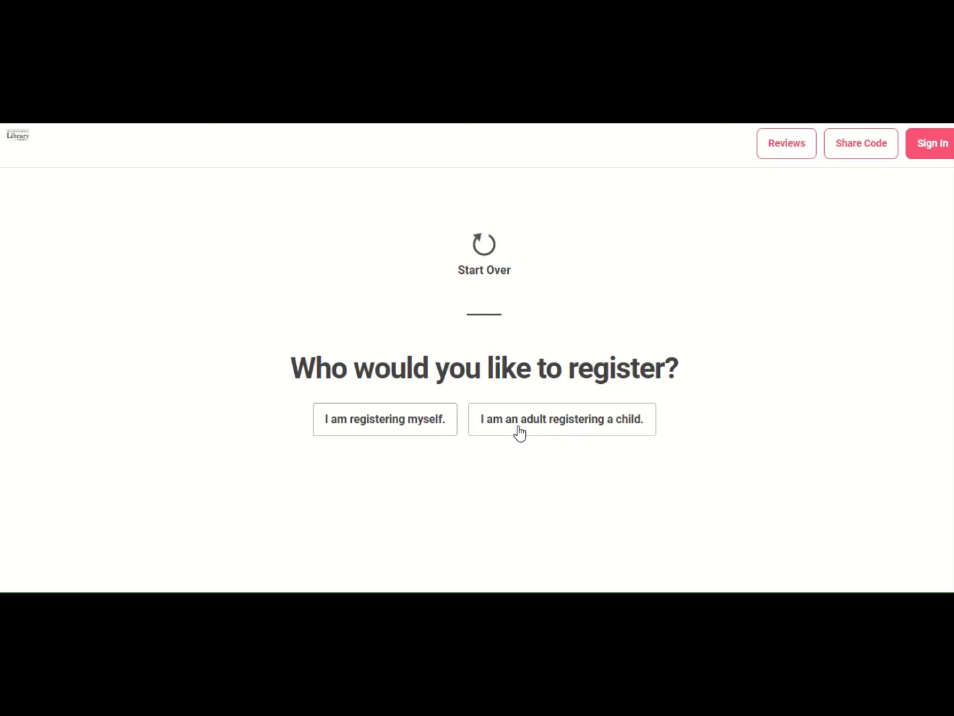
{"action": "left_click", "coordinate": [520, 433]}
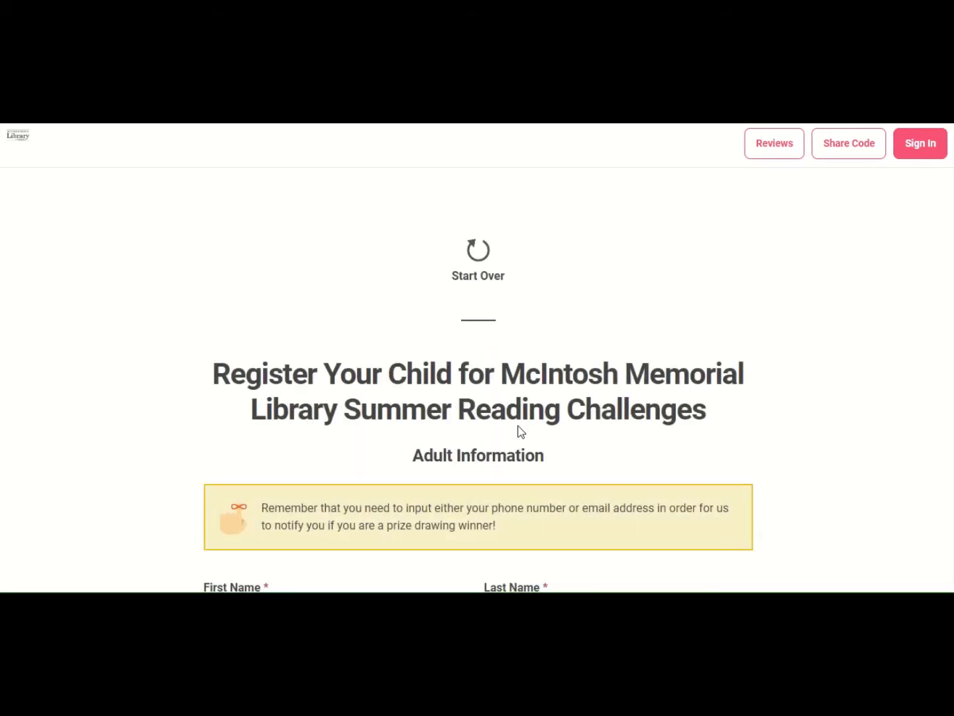
- Enter the adult's first and last name and an account username
{"action": "scroll", "coordinate": [520, 433], "scroll_direction": "down", "scroll_amount": 3}
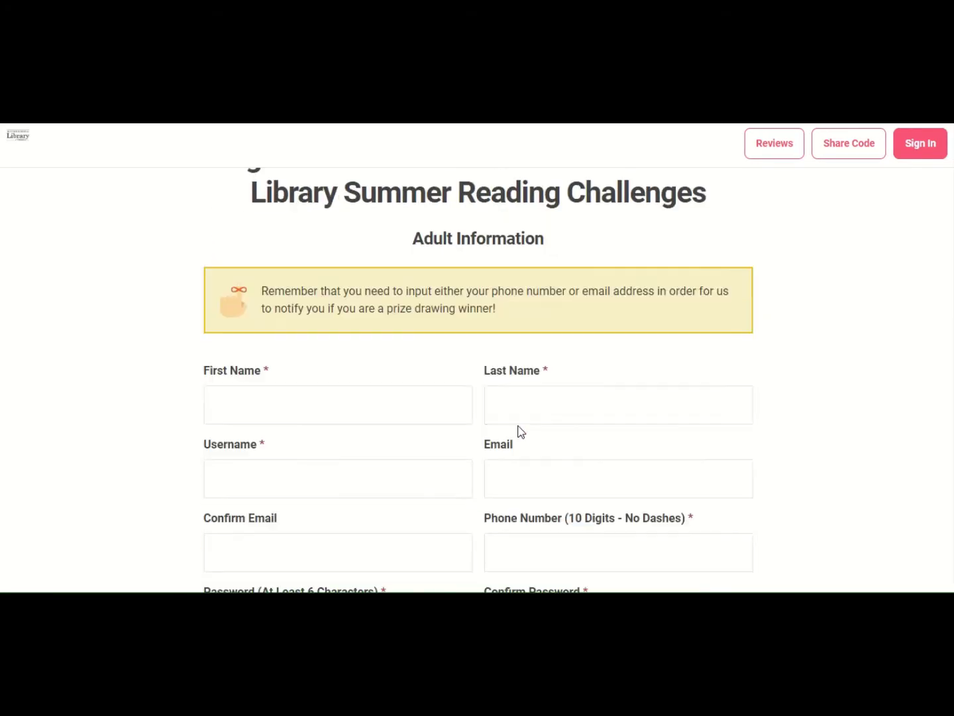
{"action": "left_click", "coordinate": [260, 396]}
{"action": "type", "text": "M"}
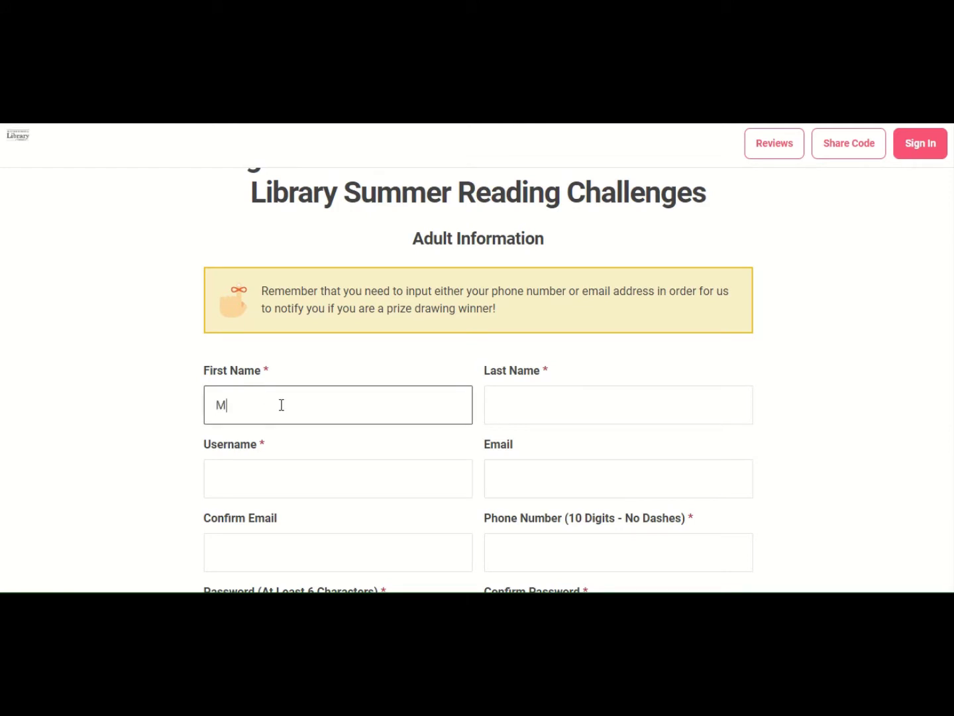
{"action": "type", "text": "cIntosh"}
{"action": "key", "text": "Tab"}
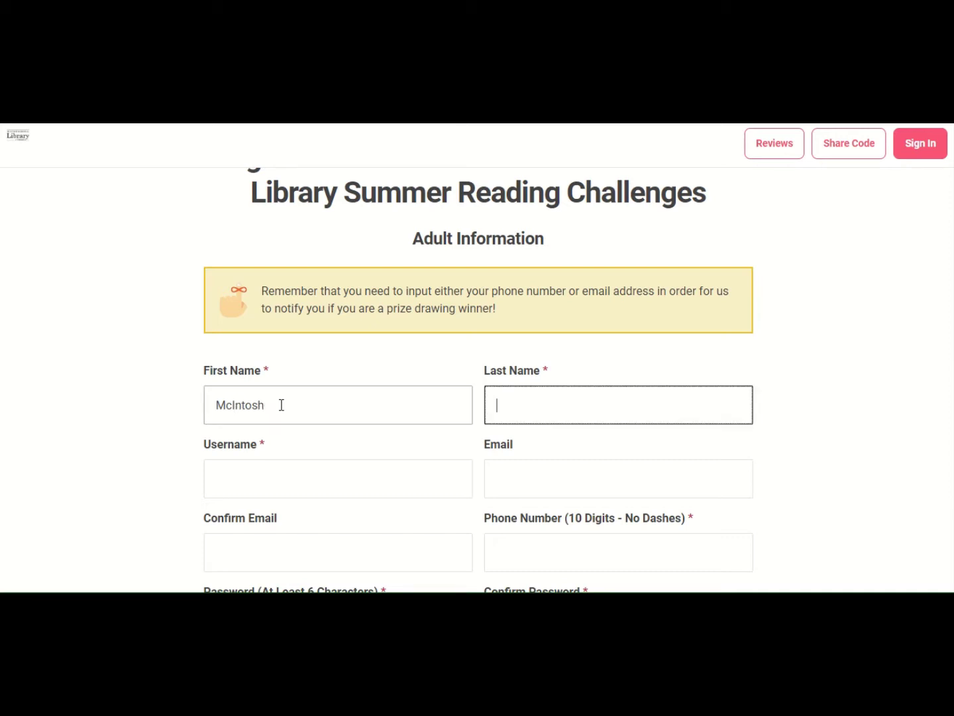
{"action": "type", "text": "Library"}
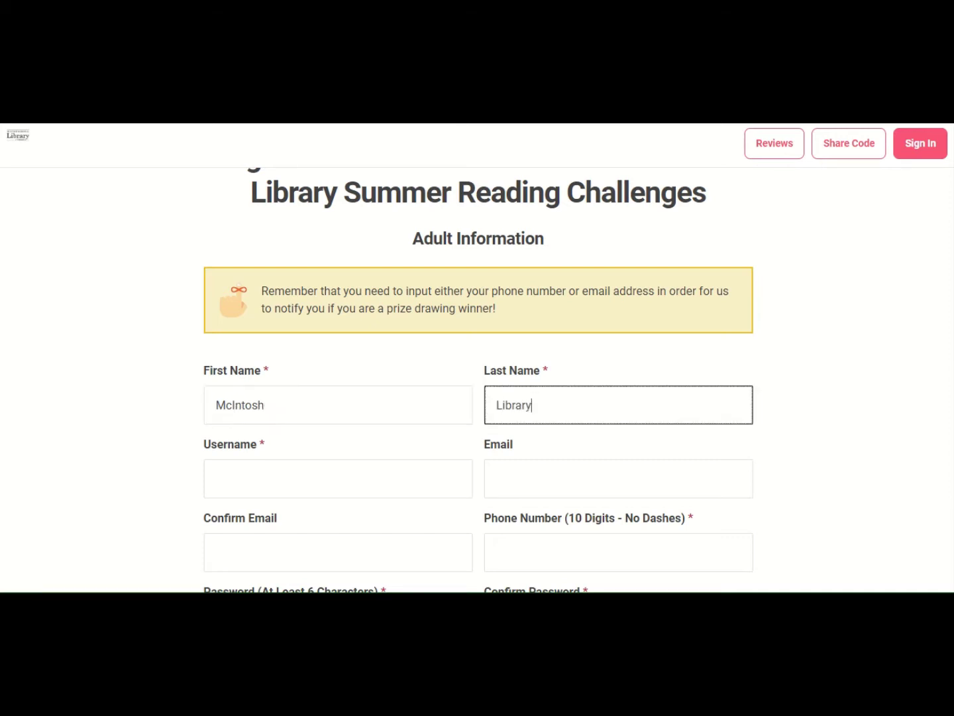
{"action": "left_click", "coordinate": [319, 488]}
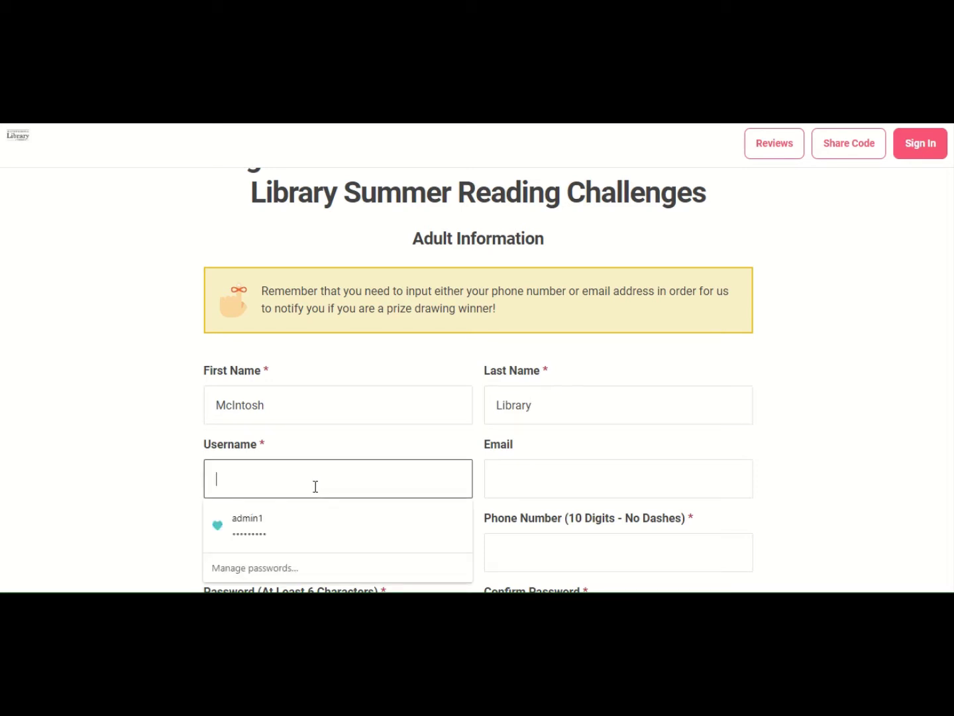
{"action": "type", "text": "li"}
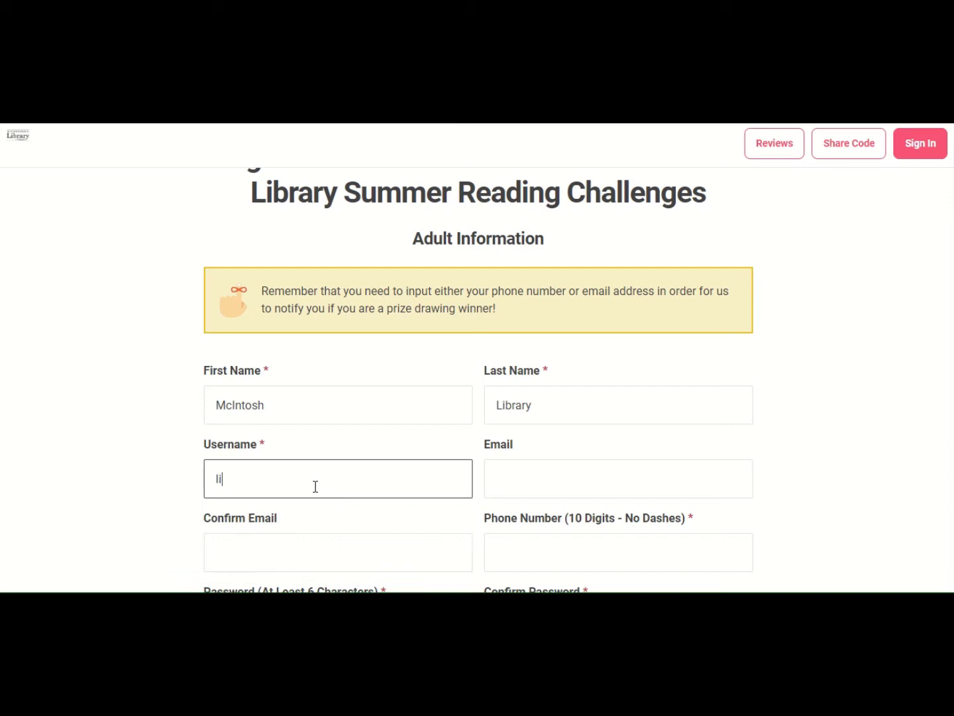
{"action": "type", "text": "brary"}
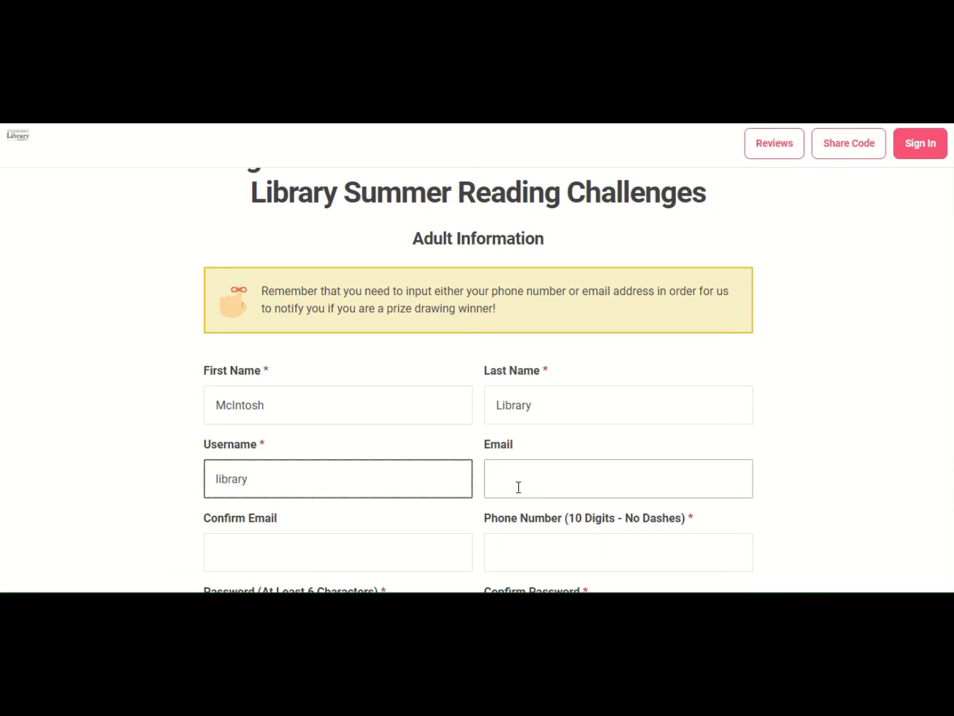
- Add the adult's contact phone number and a matching password and confirmation
{"action": "scroll", "coordinate": [519, 483], "scroll_direction": "down", "scroll_amount": 3}
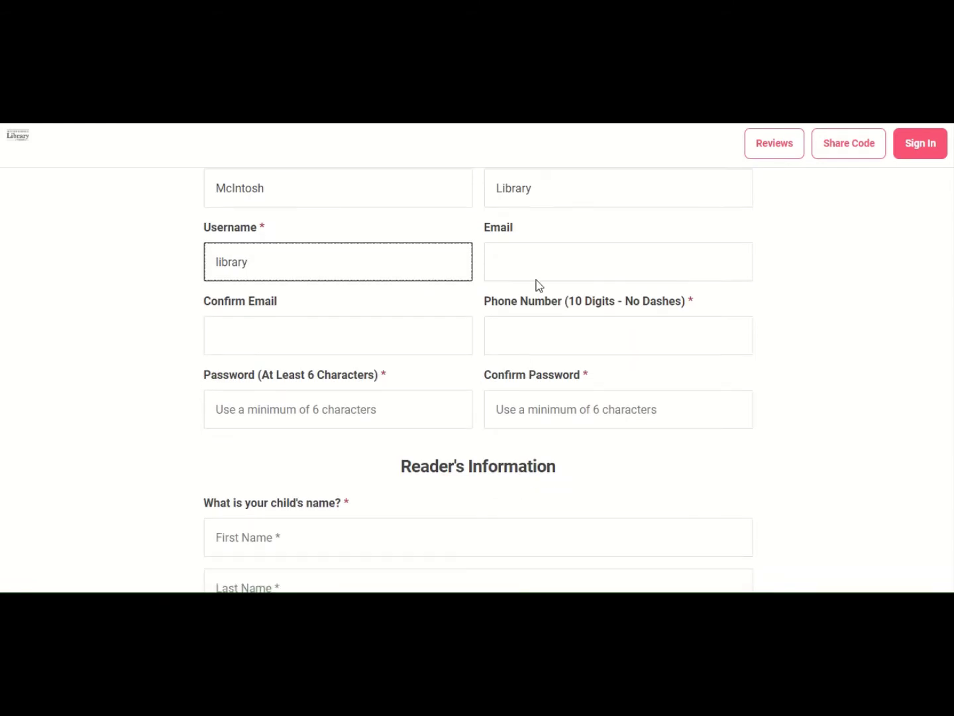
{"action": "left_click", "coordinate": [521, 333]}
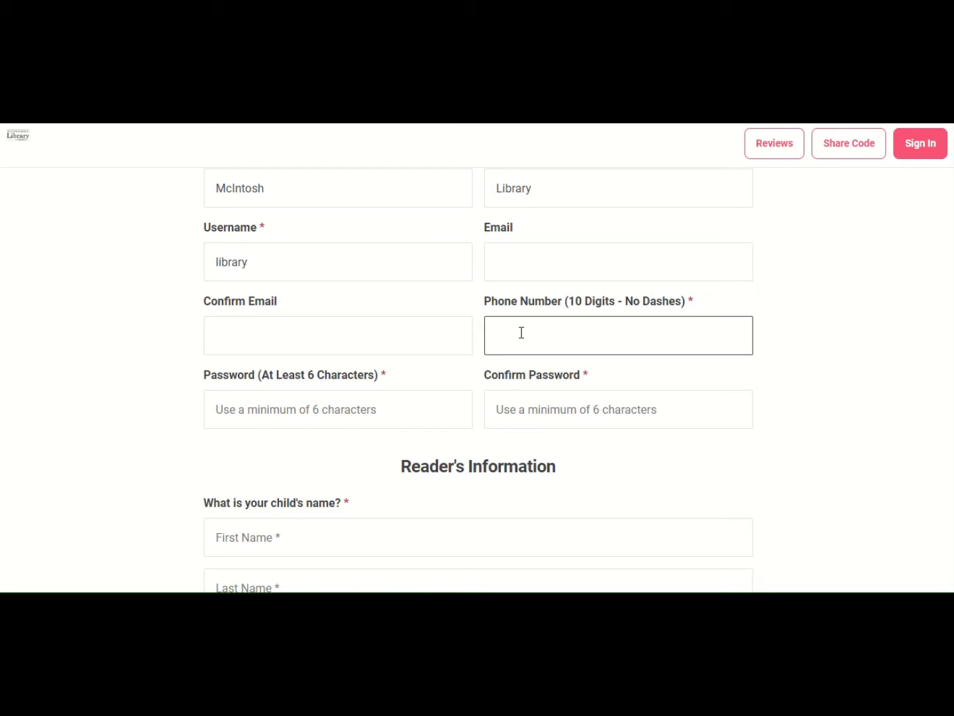
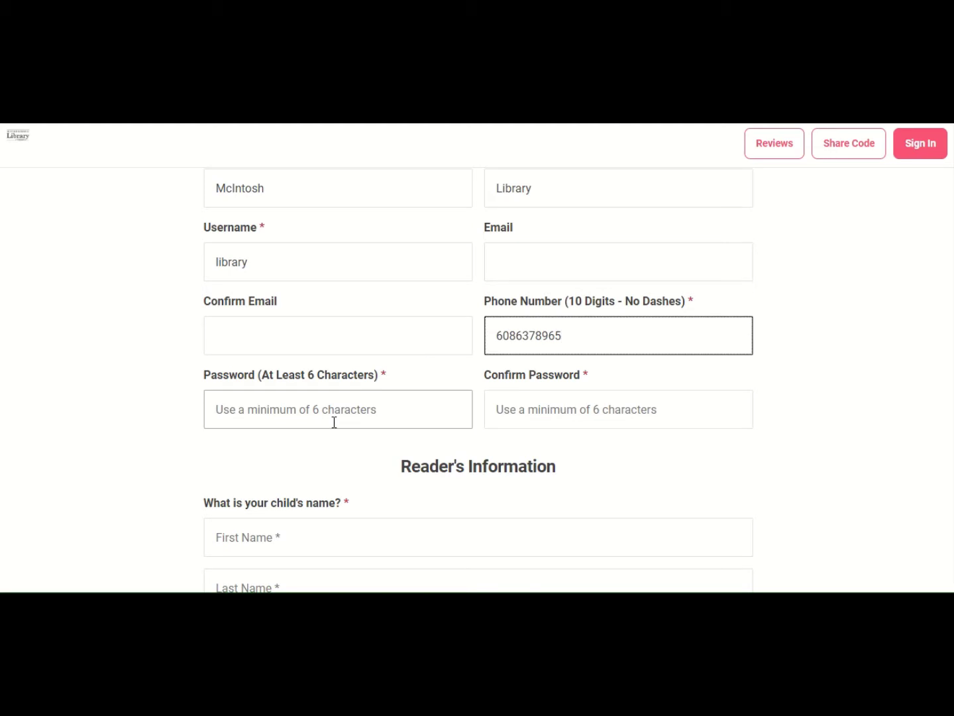
{"action": "left_click", "coordinate": [336, 418]}
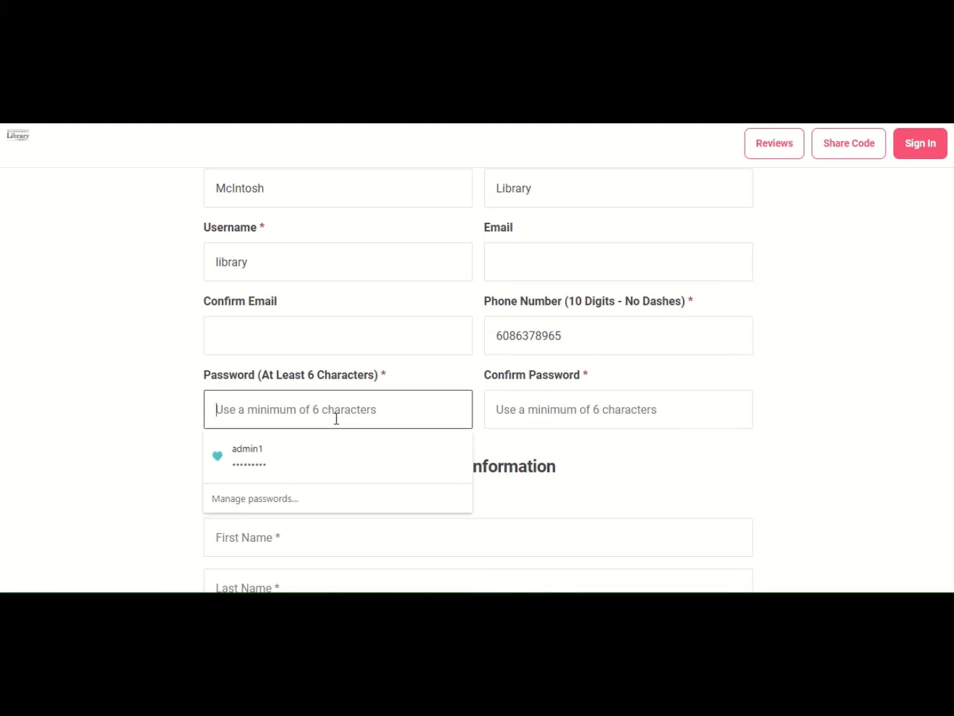
{"action": "type", "text": "••••••"}
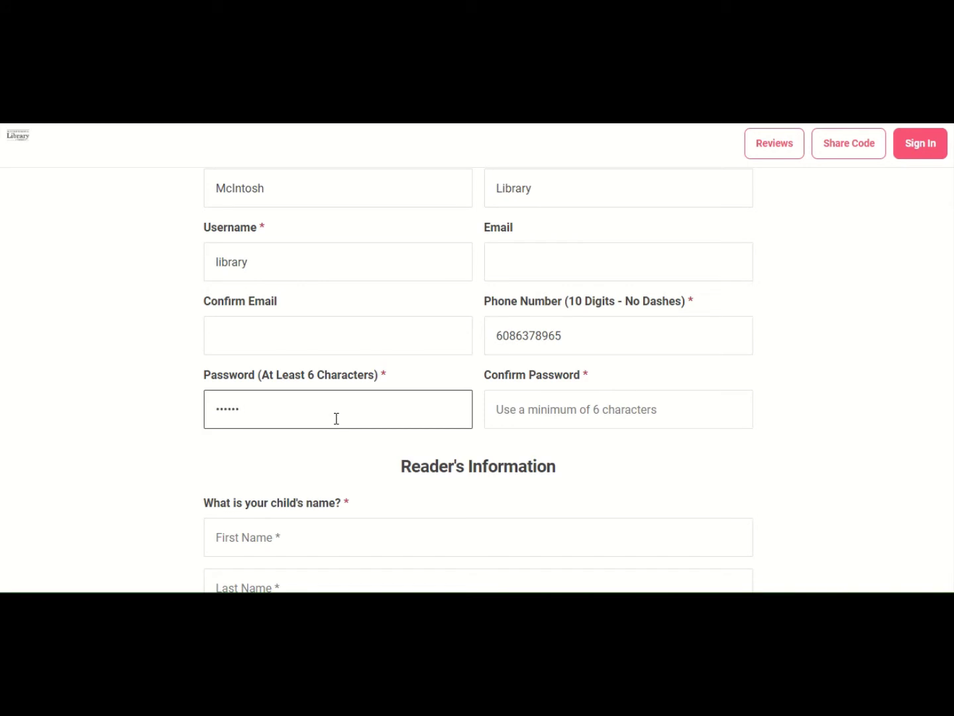
{"action": "key", "text": "Tab"}
{"action": "type", "text": "•••••"}
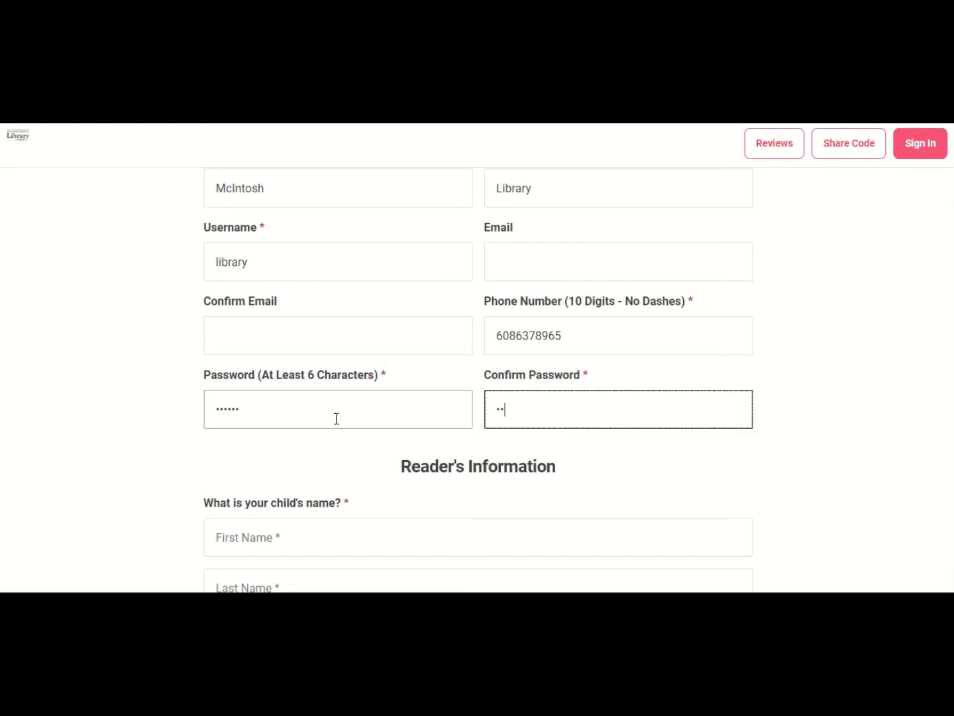
{"action": "type", "text": "•"}
{"action": "scroll", "coordinate": [334, 411], "scroll_direction": "down", "scroll_amount": 2}
- Register the first child with first name, last name 'Library' and age 4
{"action": "left_click", "coordinate": [338, 405]}
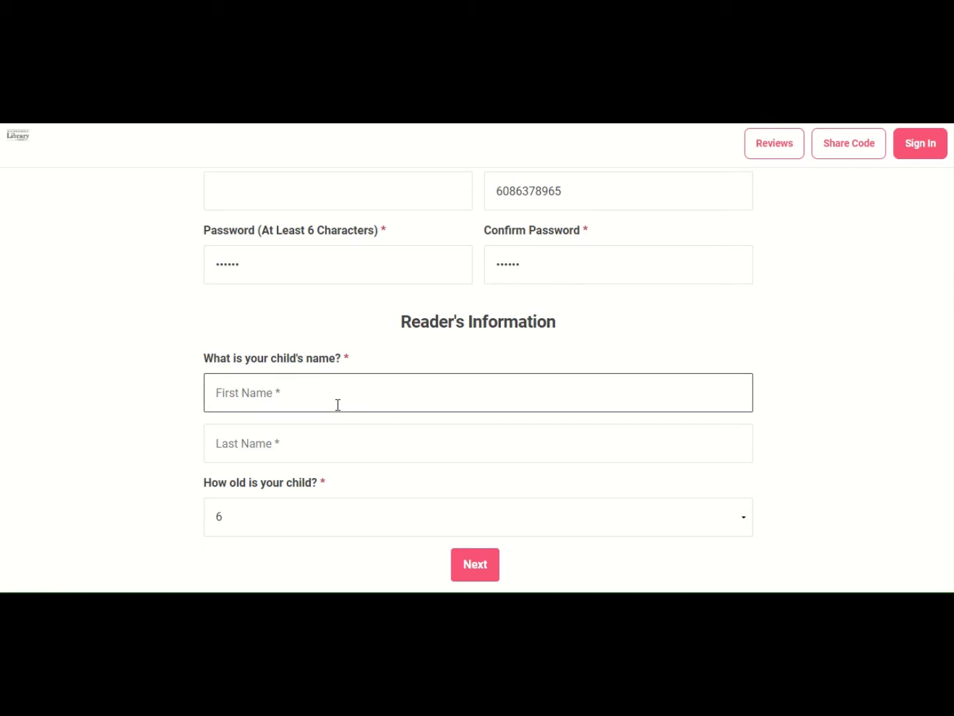
{"action": "type", "text": "Joe"}
{"action": "key", "text": "Tab"}
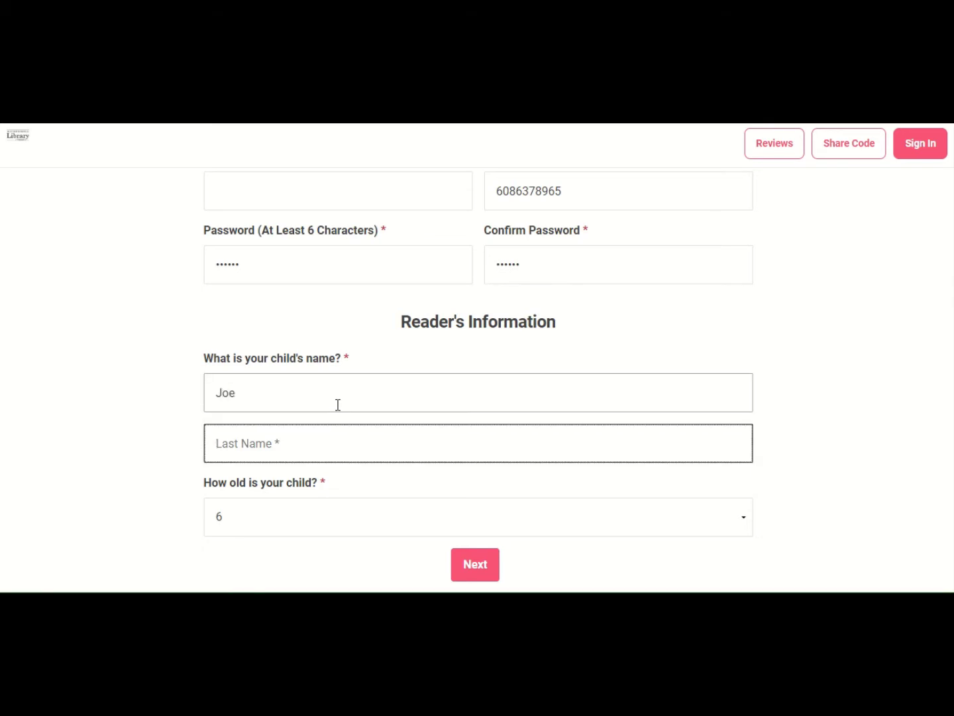
{"action": "type", "text": "Library"}
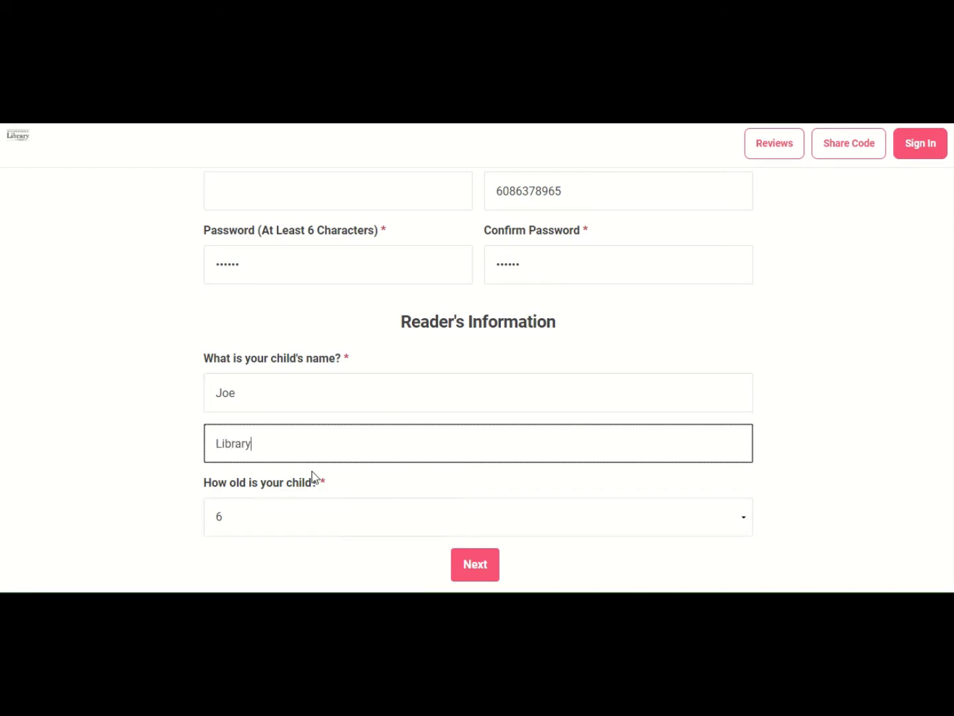
{"action": "left_click", "coordinate": [272, 515]}
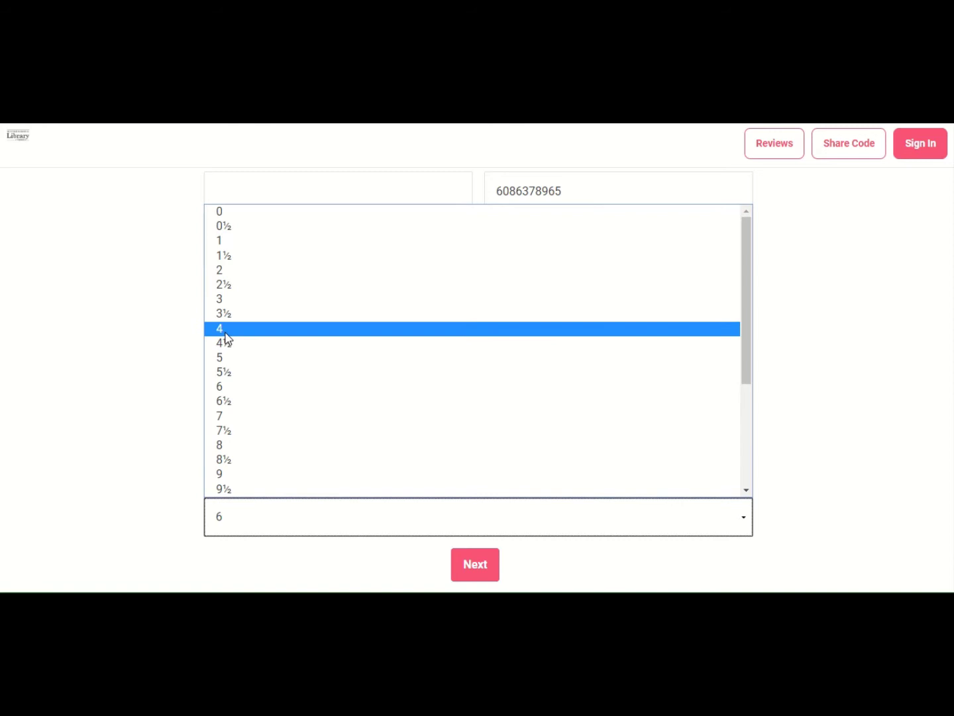
{"action": "left_click", "coordinate": [224, 331]}
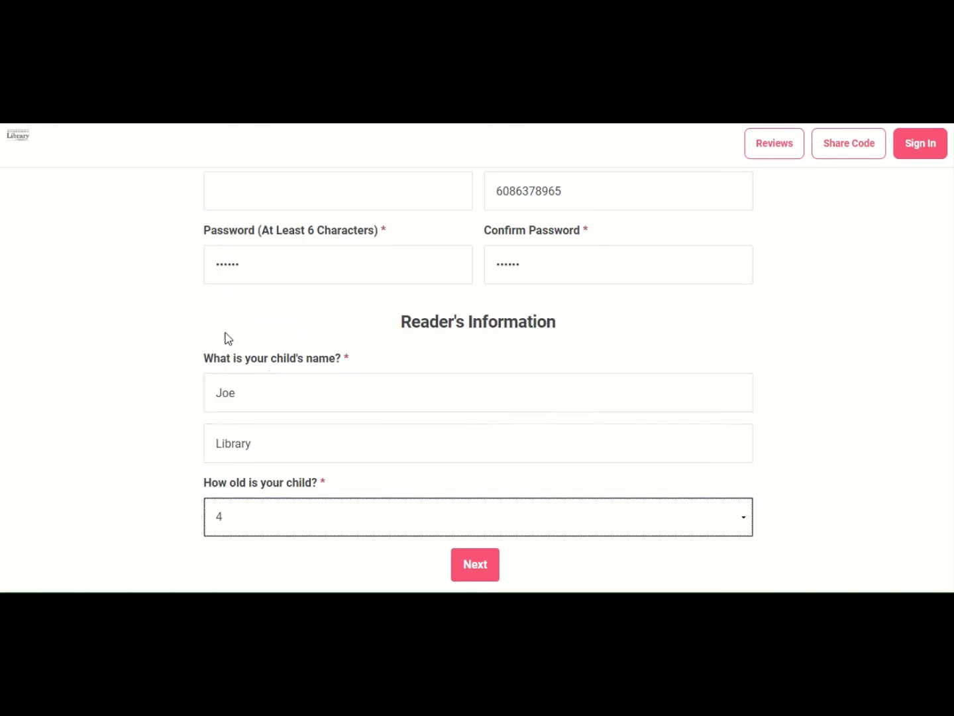
{"action": "left_click", "coordinate": [474, 570]}
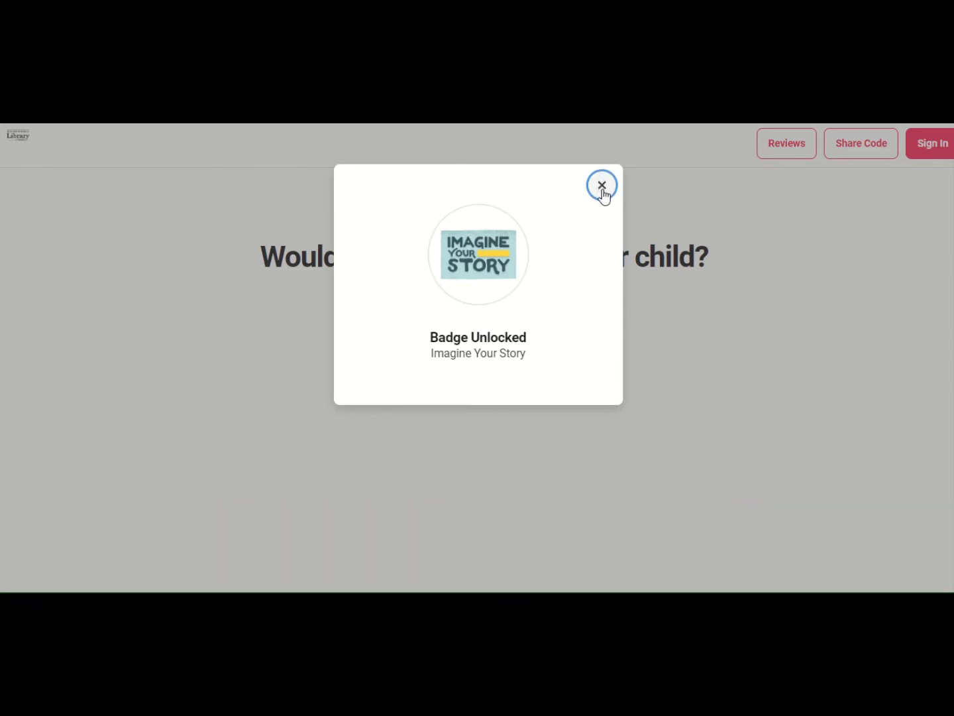
- Dismiss the badge notice, choose to add another child, and enter the second child's first and last name
{"action": "left_click", "coordinate": [601, 186]}
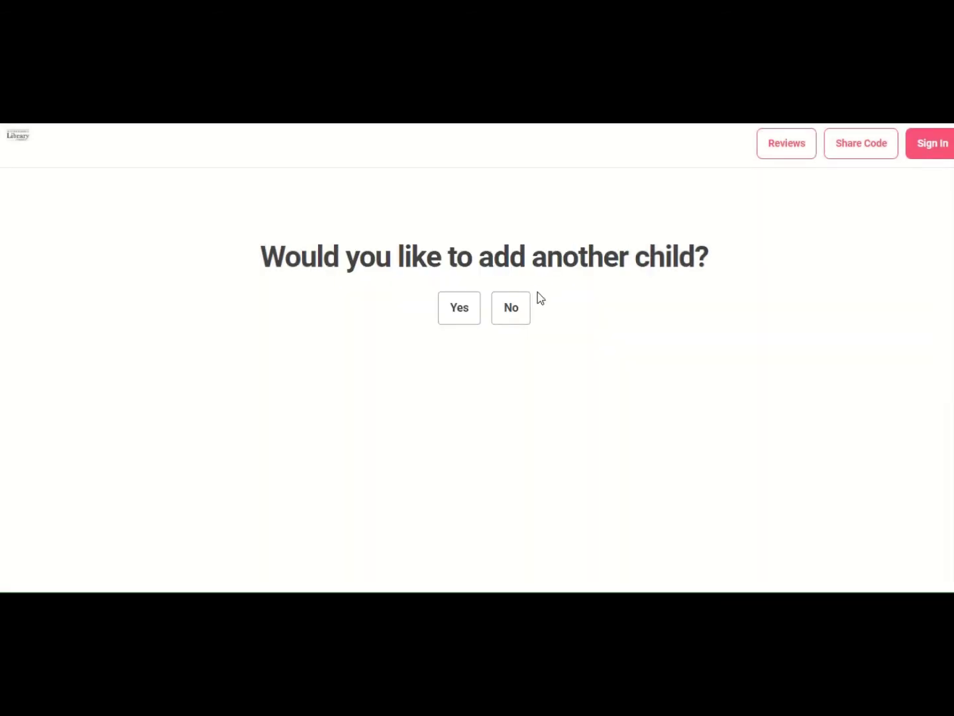
{"action": "left_click", "coordinate": [460, 309]}
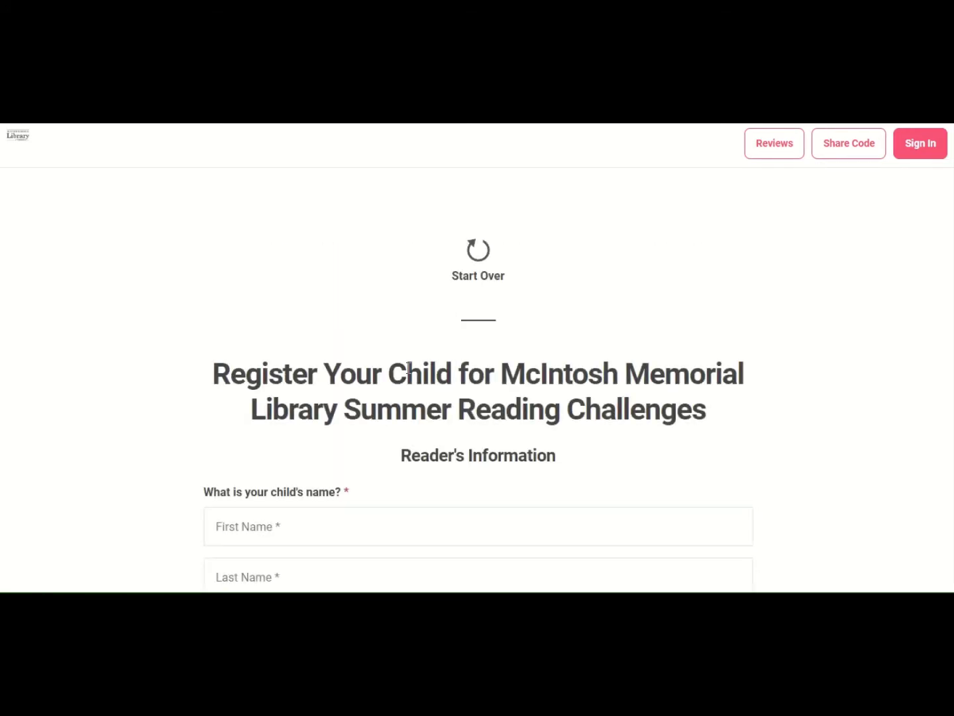
{"action": "scroll", "coordinate": [408, 368], "scroll_direction": "down", "scroll_amount": 2}
{"action": "left_click", "coordinate": [378, 377]}
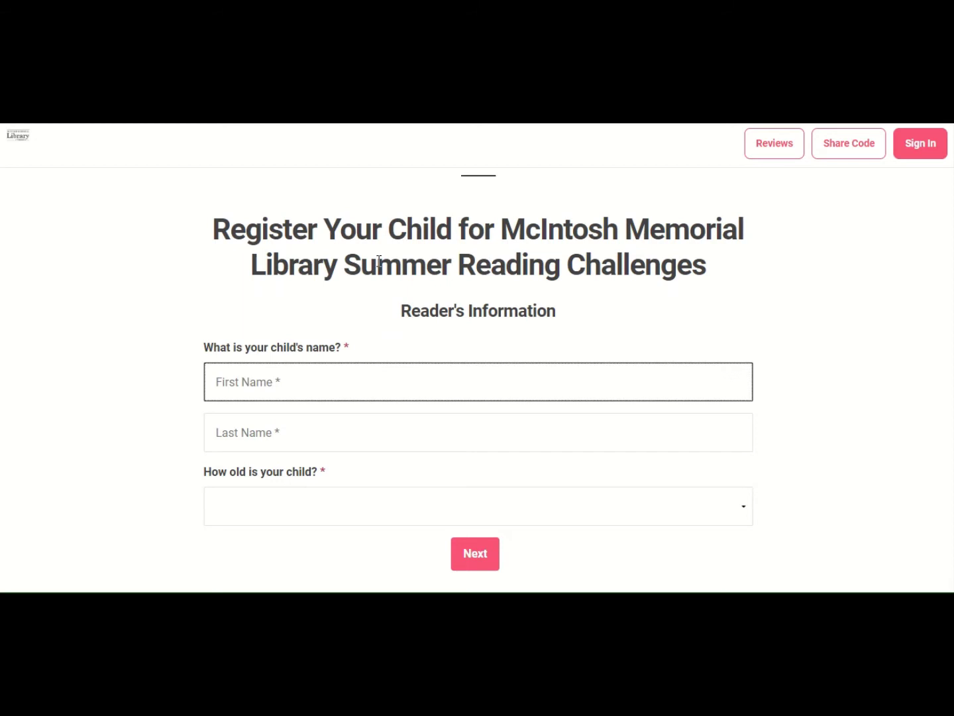
{"action": "type", "text": "Jane"}
{"action": "key", "text": "Tab"}
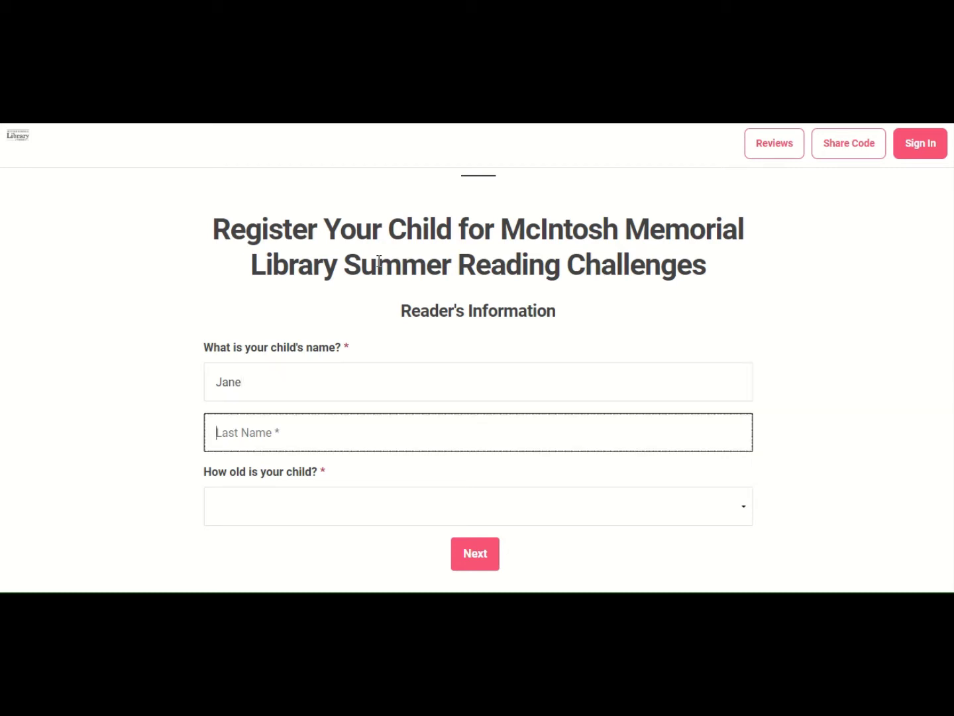
{"action": "type", "text": "Library"}
- Set the second child's age to 15, submit, and dismiss the badge unlocked message
{"action": "left_click", "coordinate": [264, 472]}
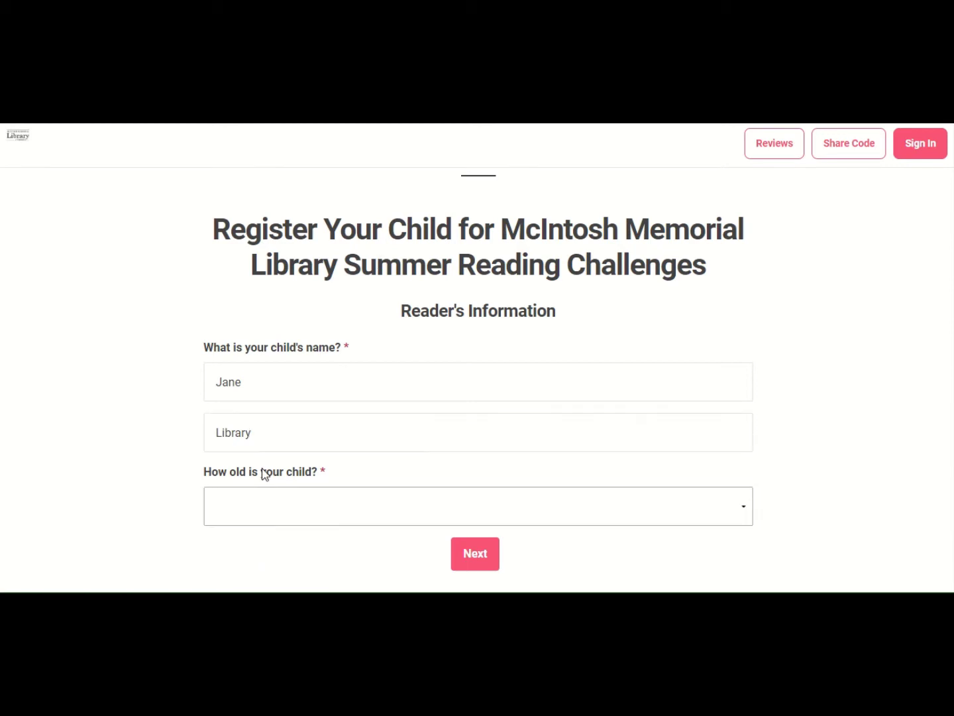
{"action": "left_click", "coordinate": [268, 527]}
{"action": "scroll", "coordinate": [239, 416], "scroll_direction": "down", "scroll_amount": 3}
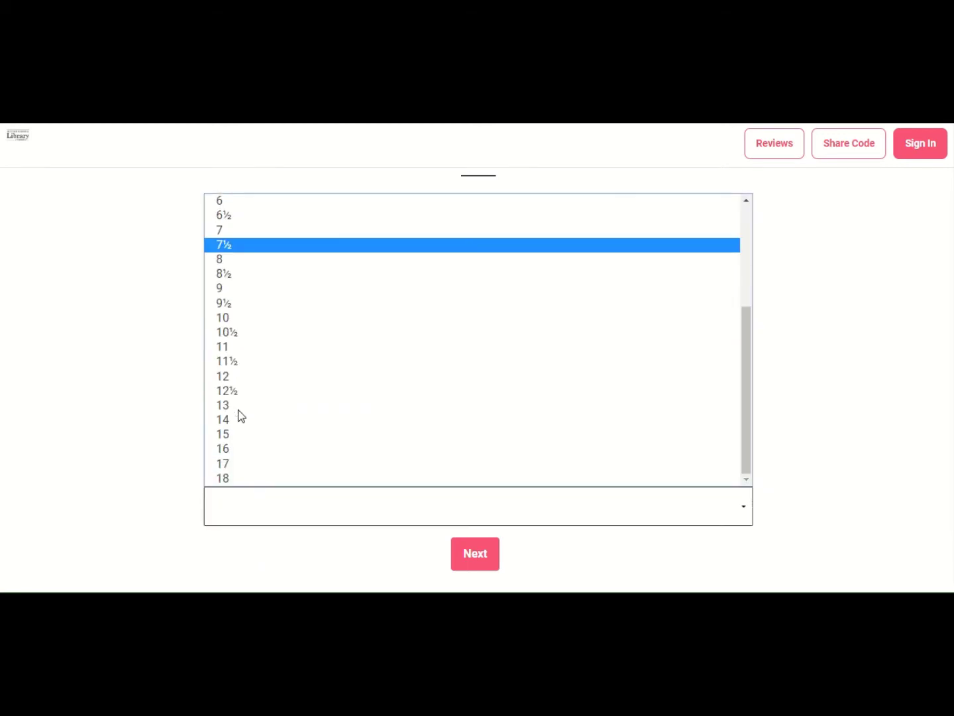
{"action": "left_click", "coordinate": [240, 434]}
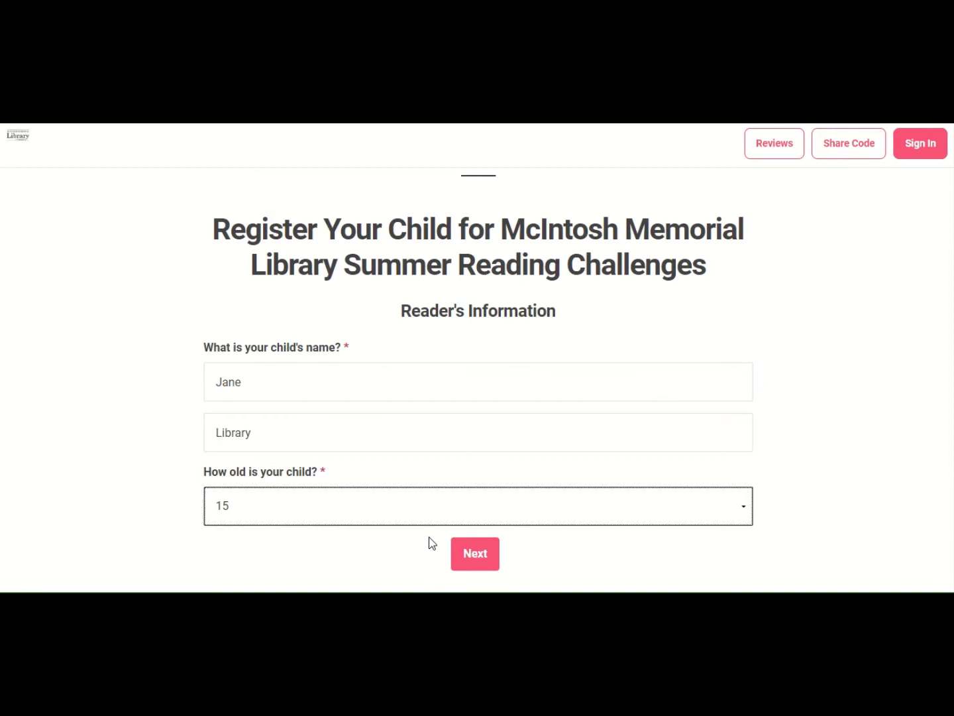
{"action": "left_click", "coordinate": [482, 561]}
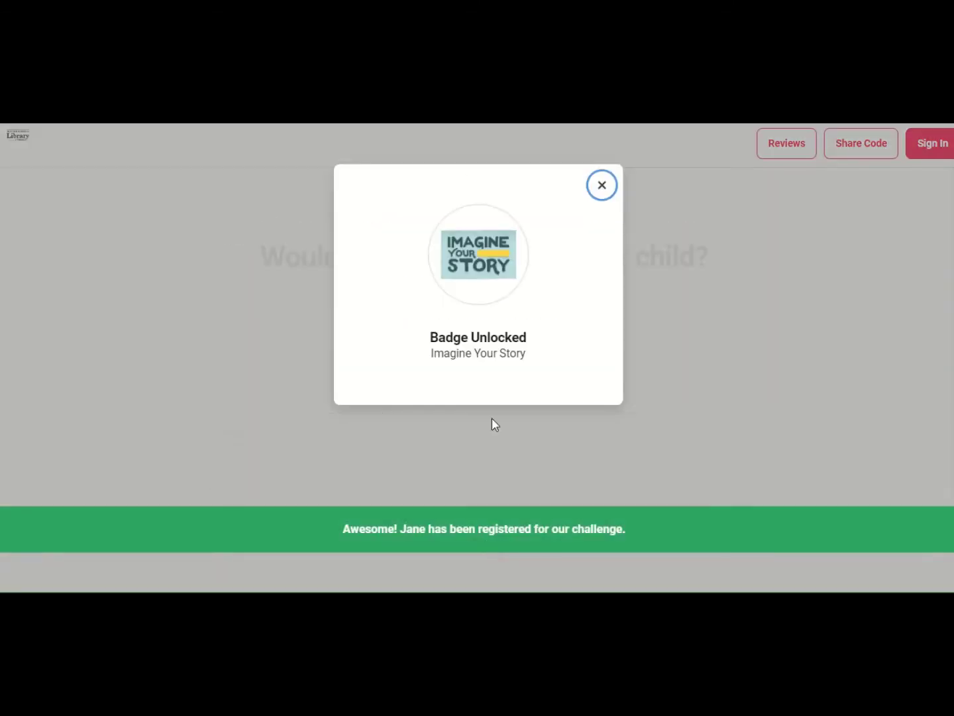
{"action": "left_click", "coordinate": [602, 186]}
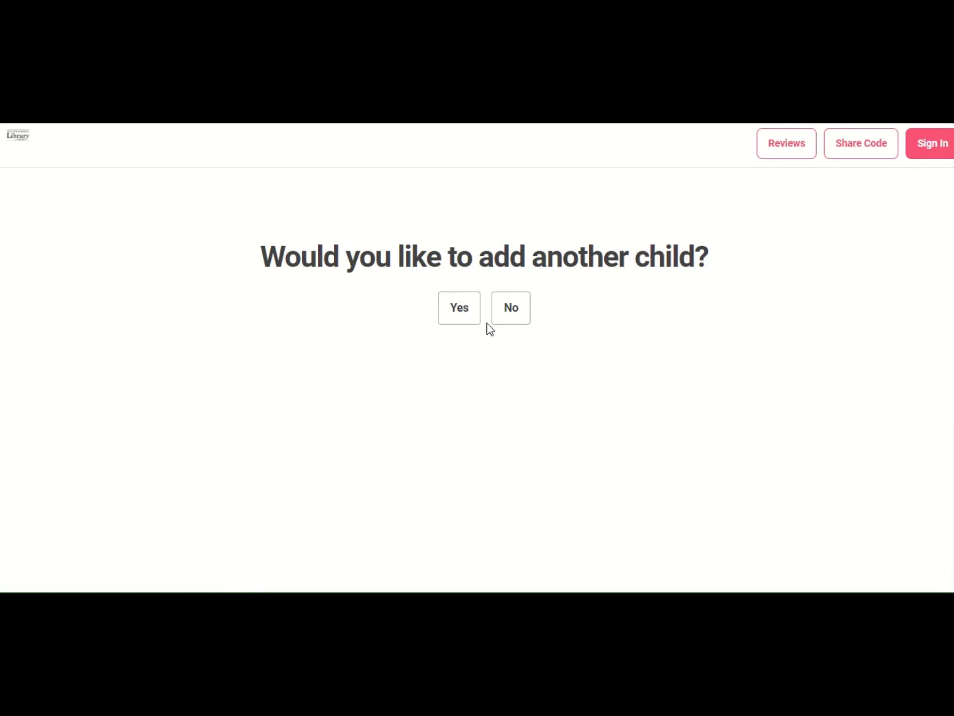
- Decline more children, register the parent aged 23, skip another adult, and continue to the dashboard
{"action": "left_click", "coordinate": [512, 313]}
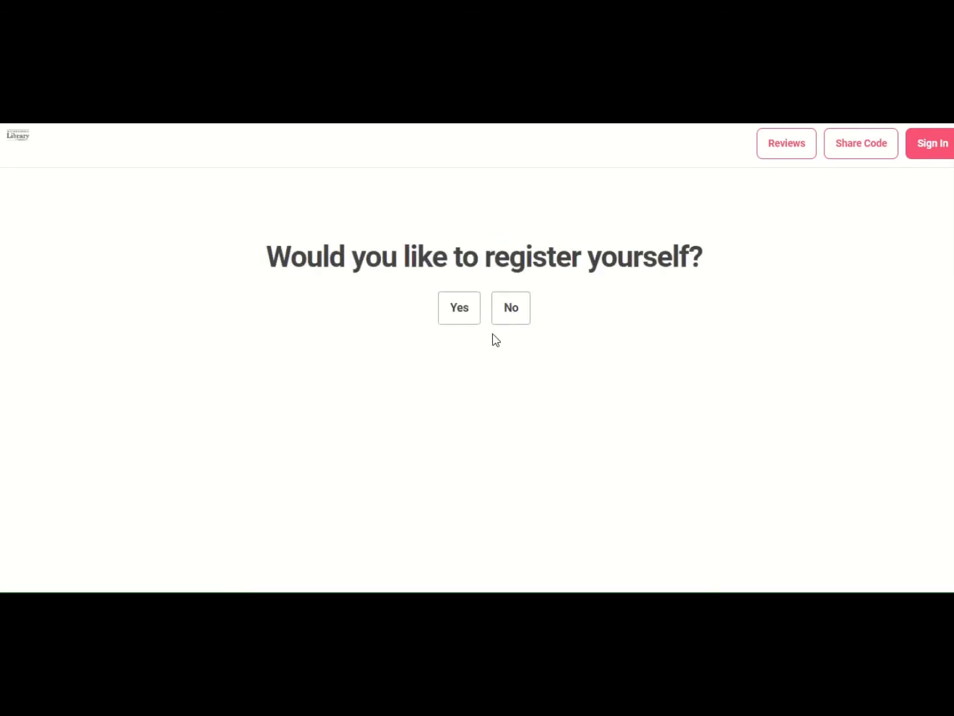
{"action": "left_click", "coordinate": [463, 314]}
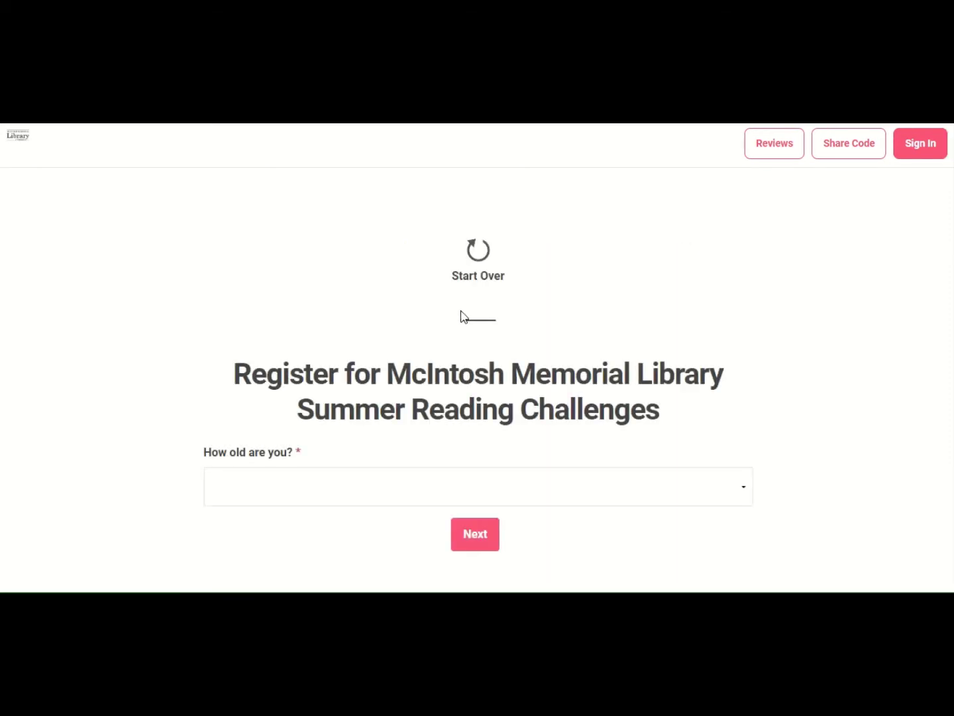
{"action": "left_click", "coordinate": [741, 493]}
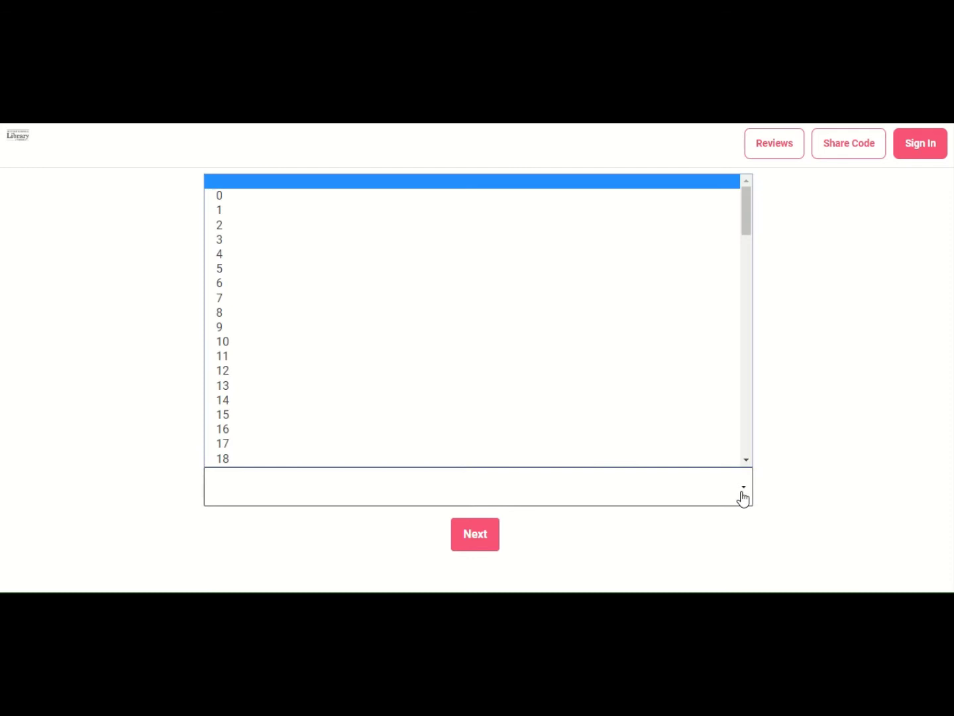
{"action": "scroll", "coordinate": [417, 305], "scroll_direction": "down", "scroll_amount": 5}
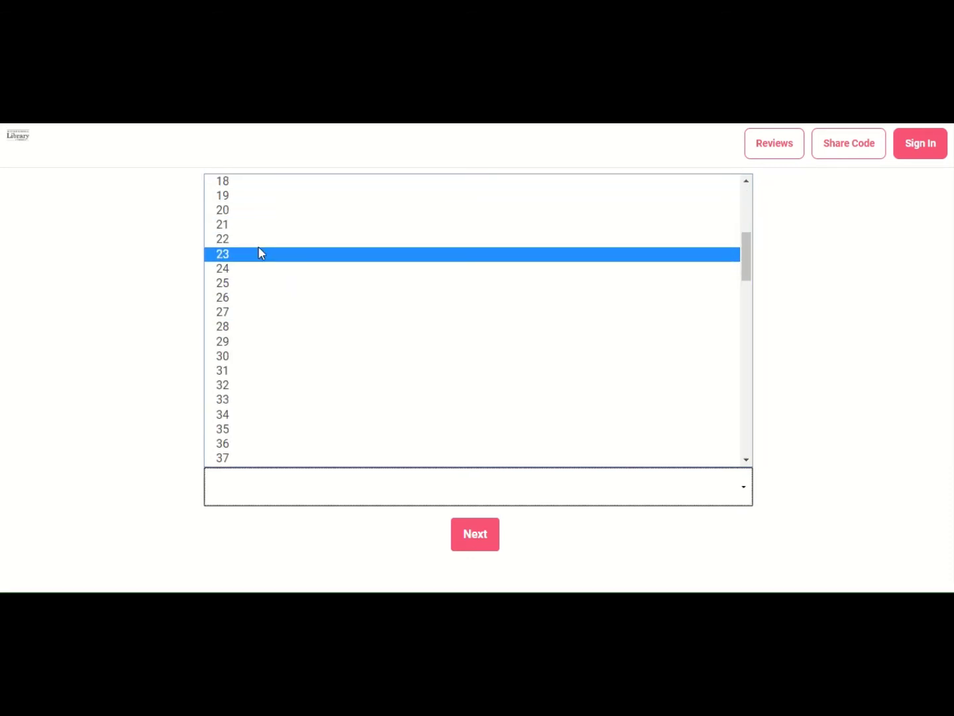
{"action": "left_click", "coordinate": [259, 253]}
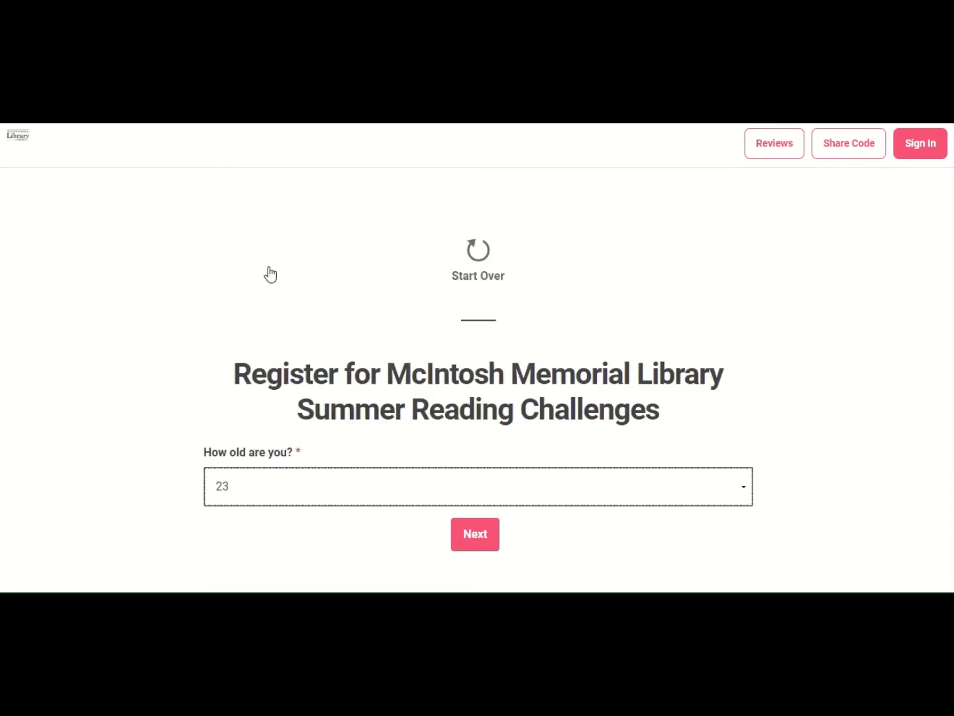
{"action": "left_click", "coordinate": [475, 538]}
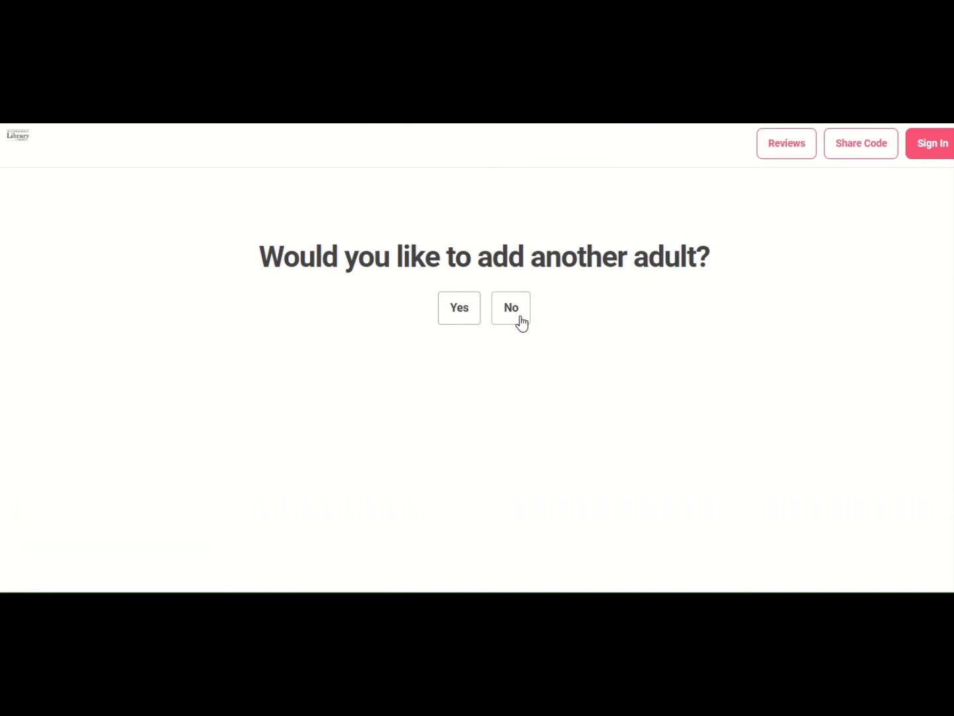
{"action": "left_click", "coordinate": [522, 323]}
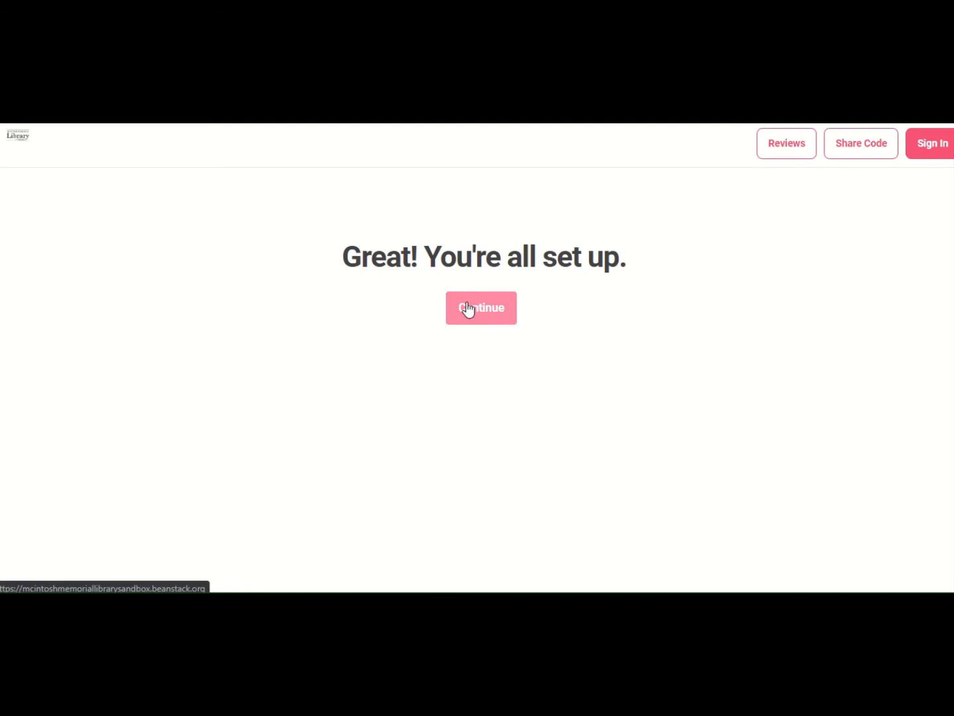
{"action": "left_click", "coordinate": [492, 320]}
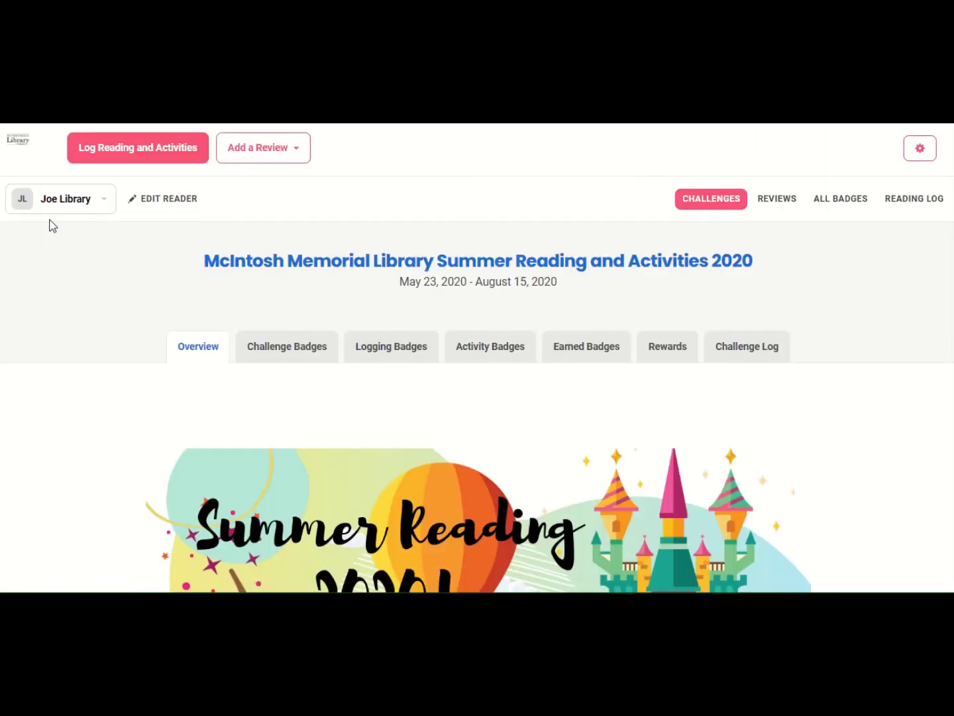
- Switch between the family readers in the reader dropdown and show the Logging Badges section
{"action": "left_click", "coordinate": [114, 192]}
{"action": "left_click", "coordinate": [104, 210]}
{"action": "left_click", "coordinate": [82, 241]}
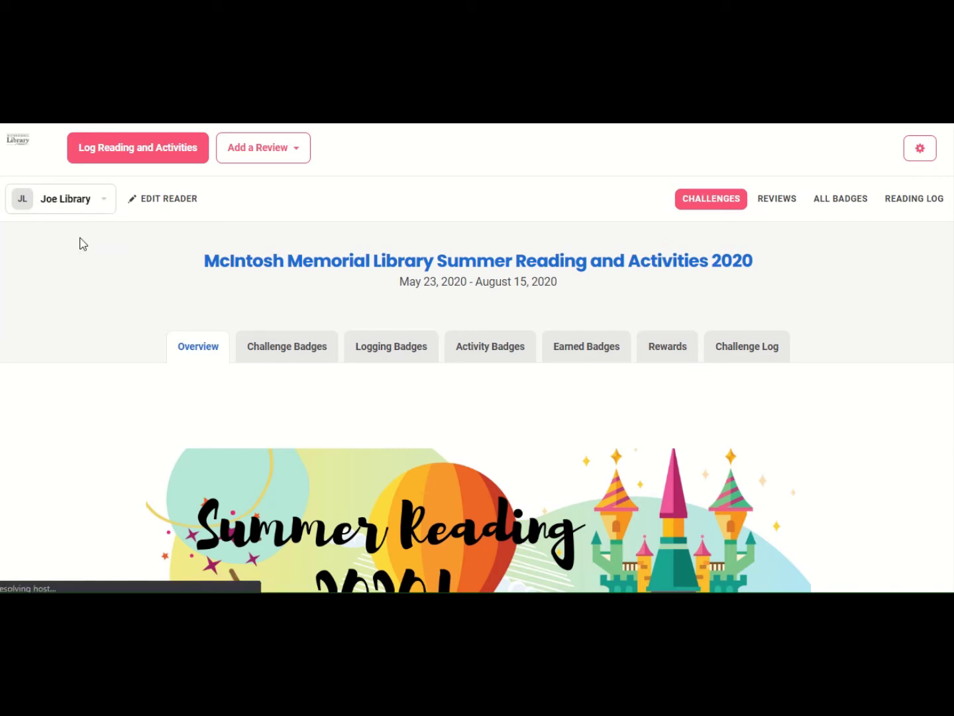
{"action": "left_click", "coordinate": [110, 206]}
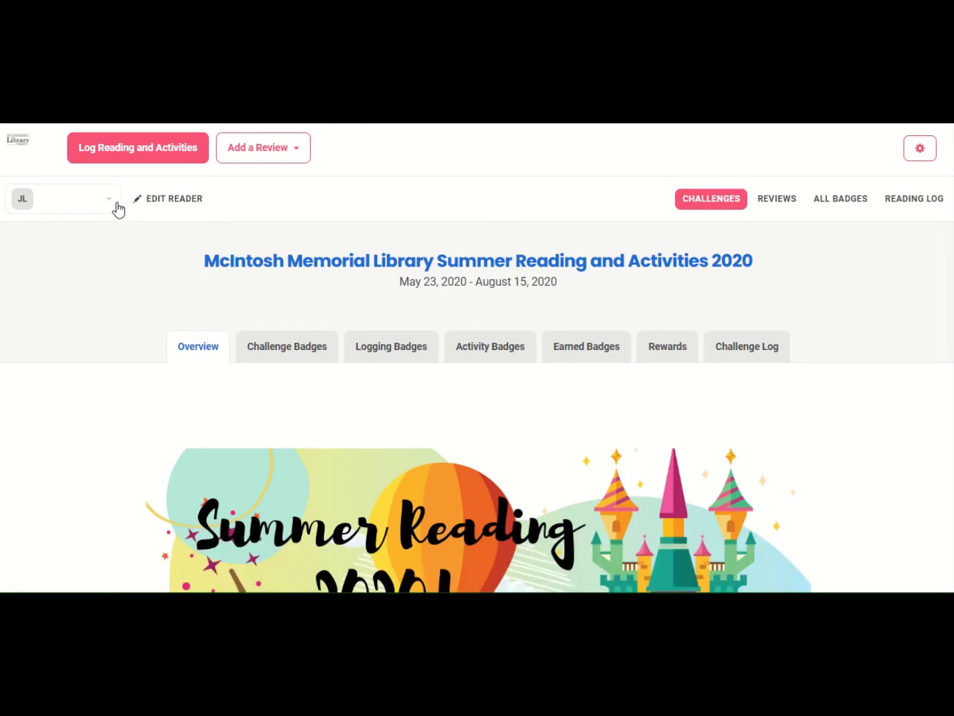
{"action": "left_click", "coordinate": [116, 209]}
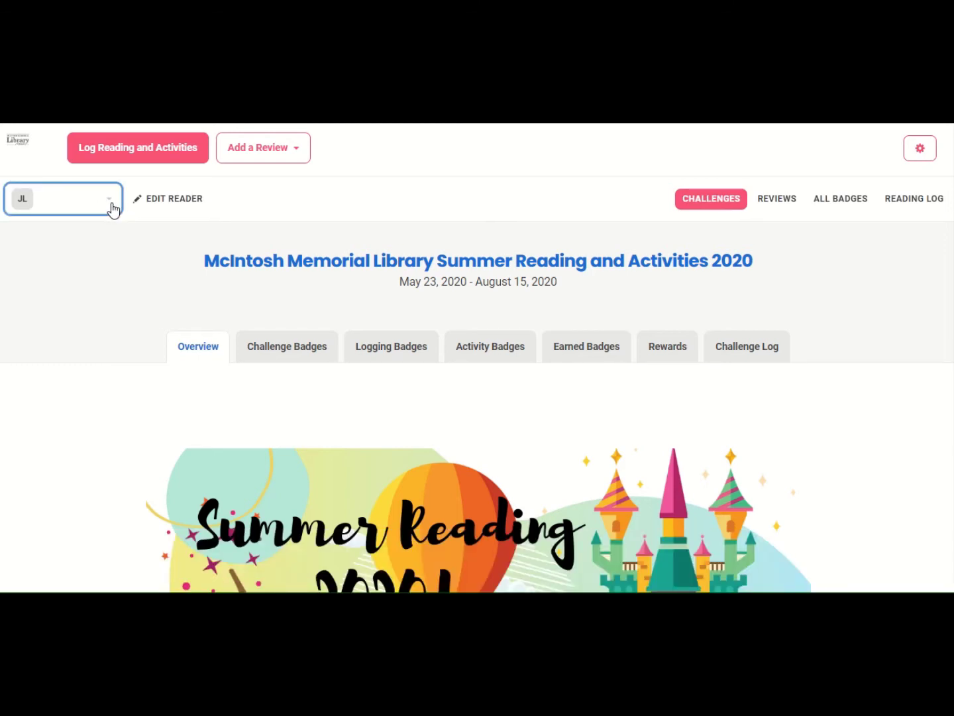
{"action": "left_click", "coordinate": [110, 203]}
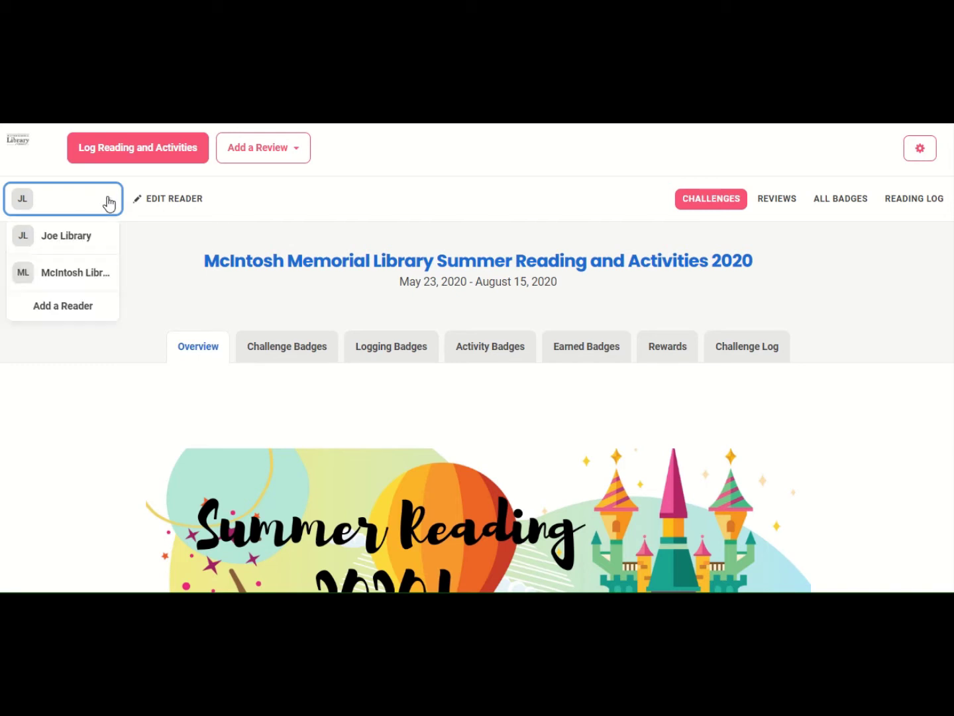
{"action": "left_click", "coordinate": [91, 236]}
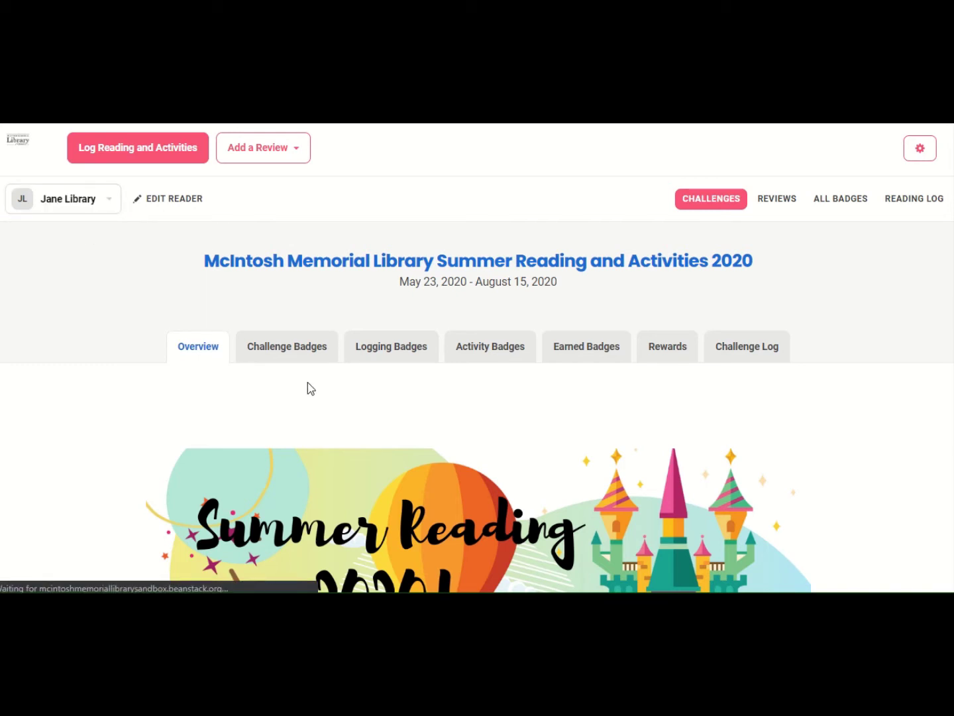
{"action": "left_click", "coordinate": [385, 355]}
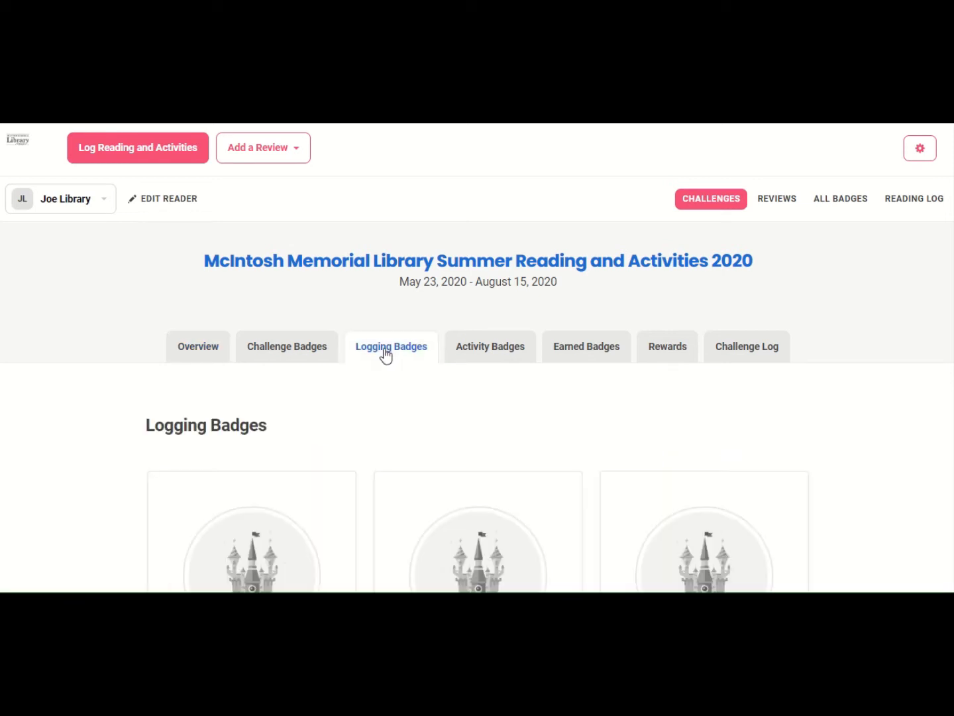
- Scroll through the Castle and Green Castle reading-time badges up to 7h, then back to the top
{"action": "scroll", "coordinate": [385, 356], "scroll_direction": "down", "scroll_amount": 3}
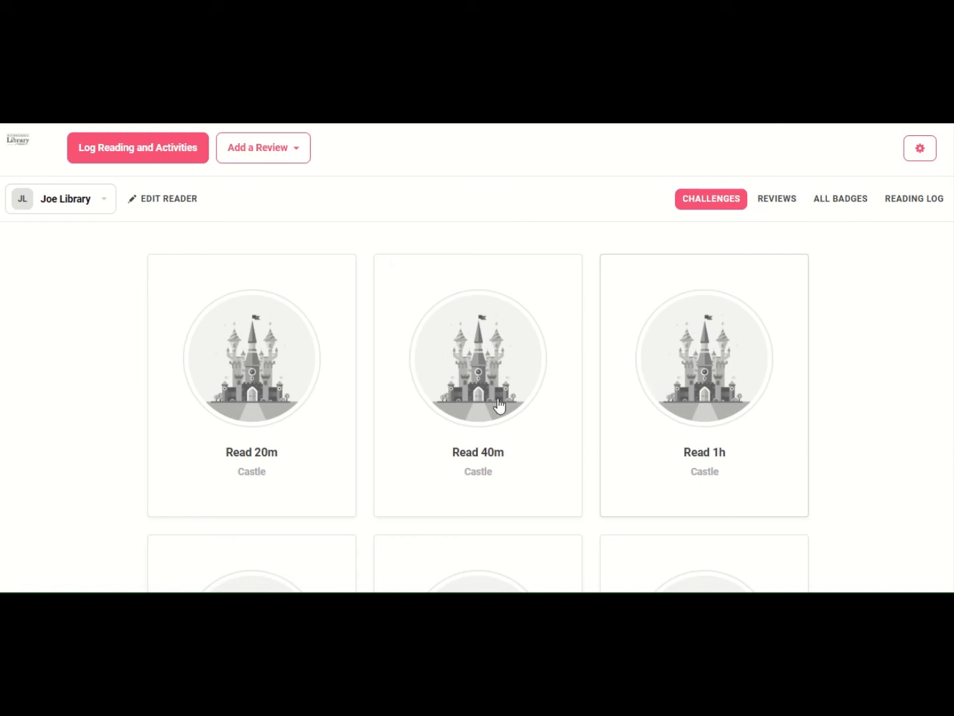
{"action": "scroll", "coordinate": [301, 397], "scroll_direction": "down", "scroll_amount": 2}
{"action": "scroll", "coordinate": [302, 398], "scroll_direction": "down", "scroll_amount": 10}
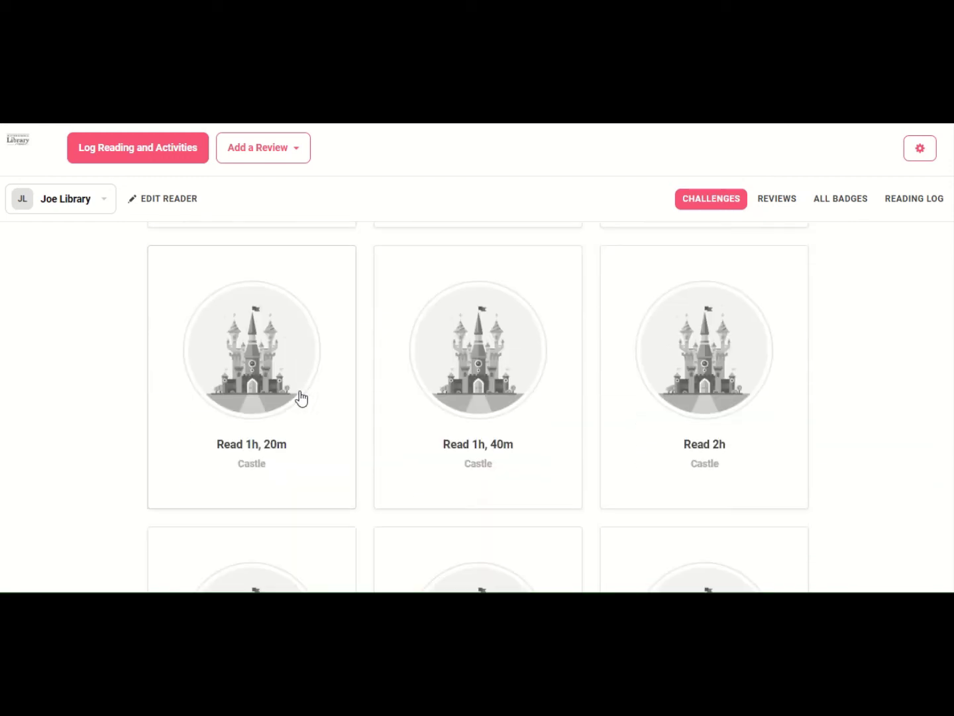
{"action": "scroll", "coordinate": [302, 393], "scroll_direction": "down", "scroll_amount": 3}
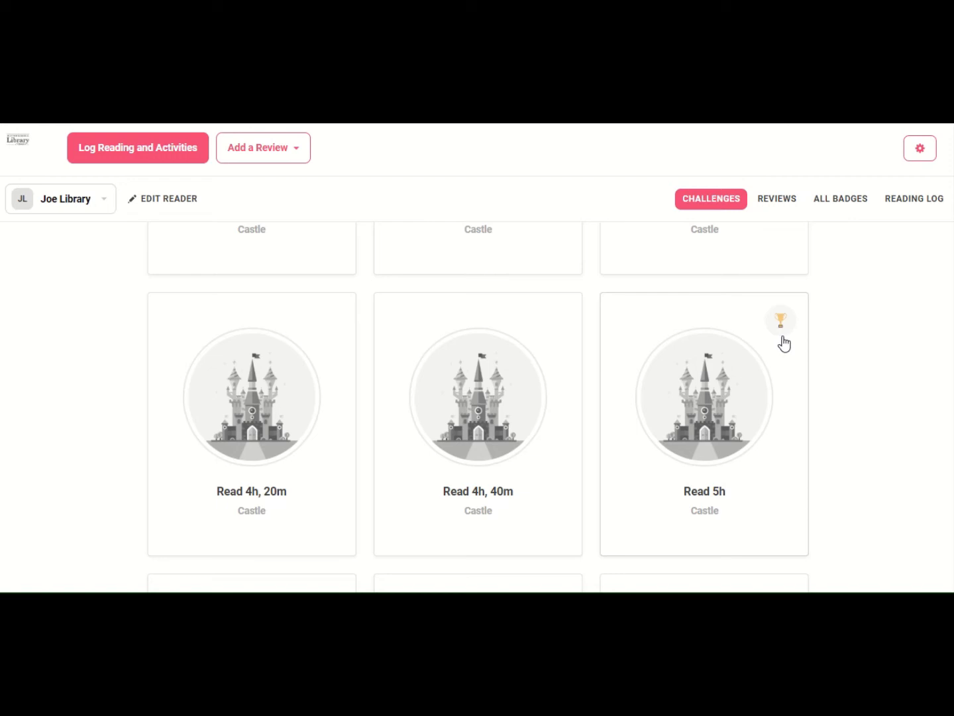
{"action": "scroll", "coordinate": [782, 343], "scroll_direction": "down", "scroll_amount": 8}
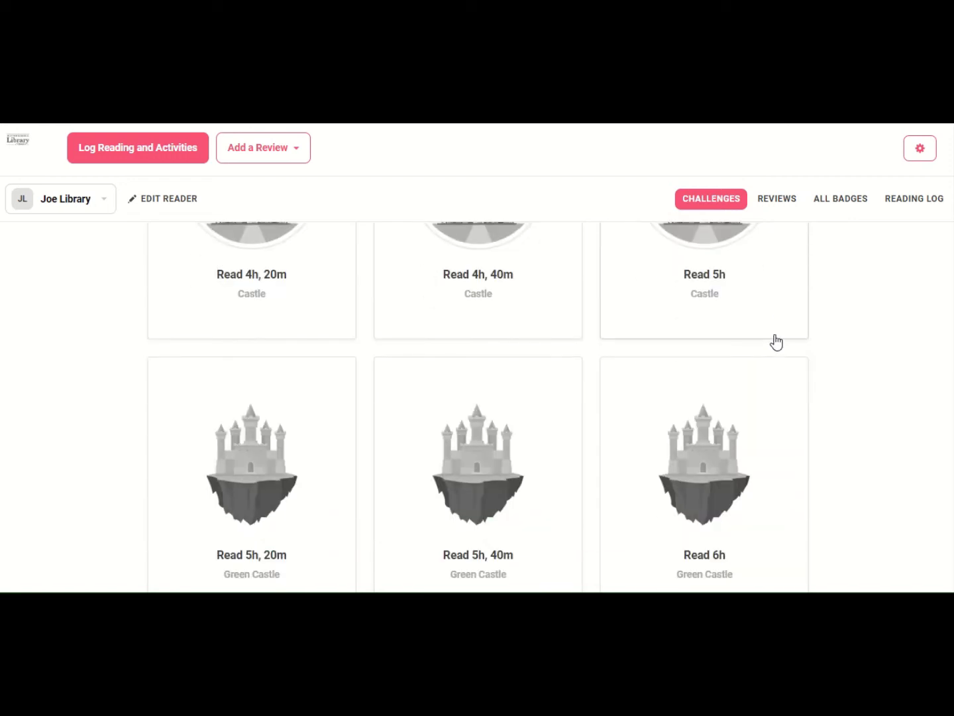
{"action": "scroll", "coordinate": [772, 341], "scroll_direction": "down", "scroll_amount": 3}
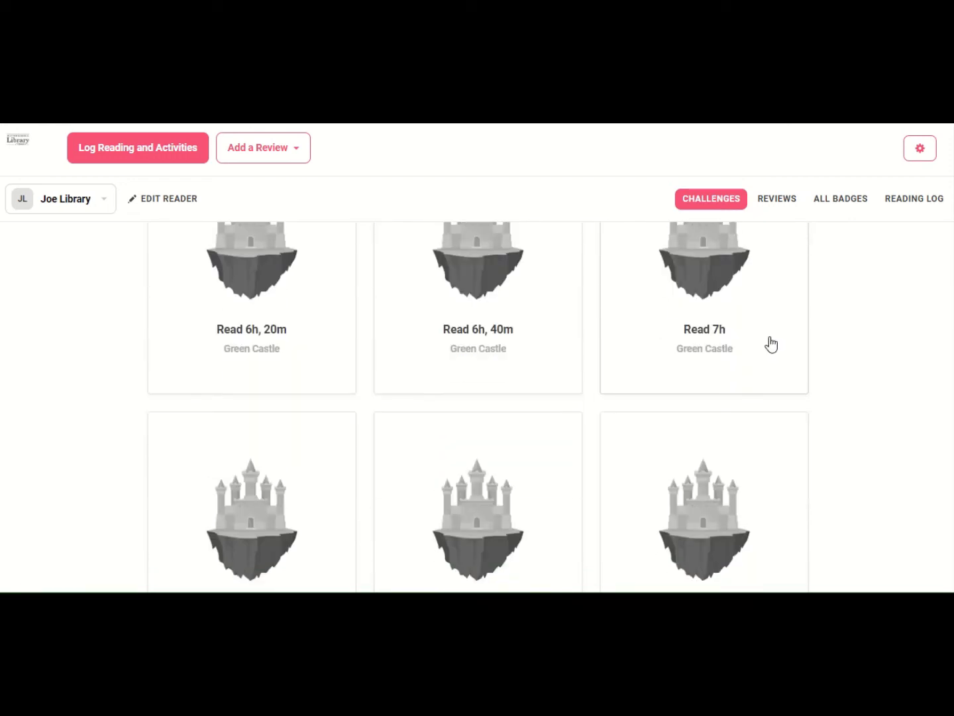
{"action": "scroll", "coordinate": [769, 337], "scroll_direction": "up", "scroll_amount": 10}
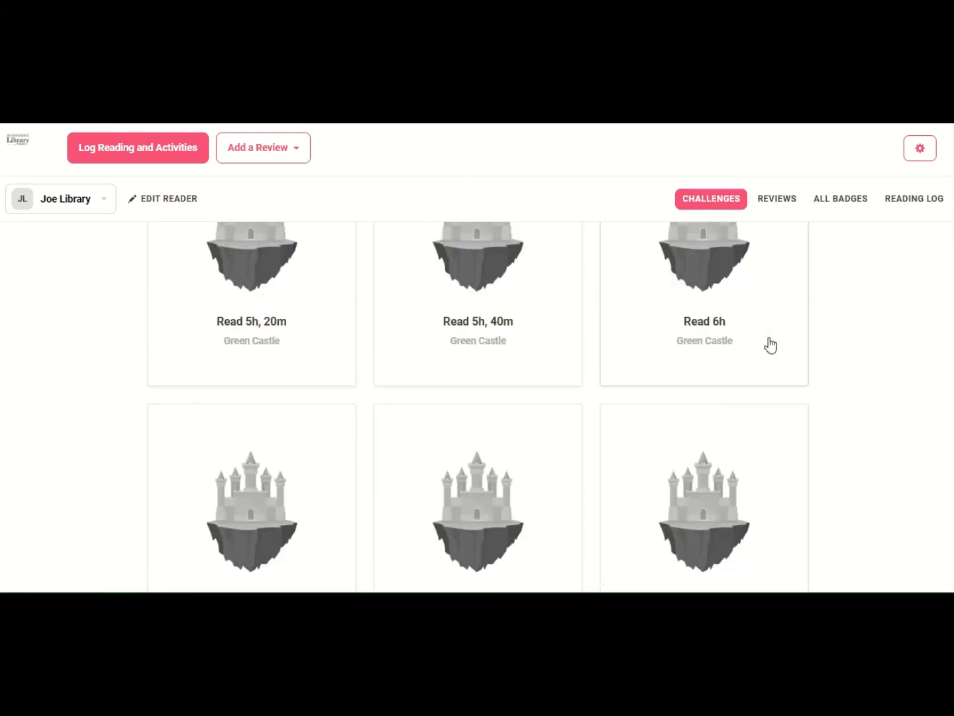
{"action": "scroll", "coordinate": [770, 344], "scroll_direction": "up", "scroll_amount": 15}
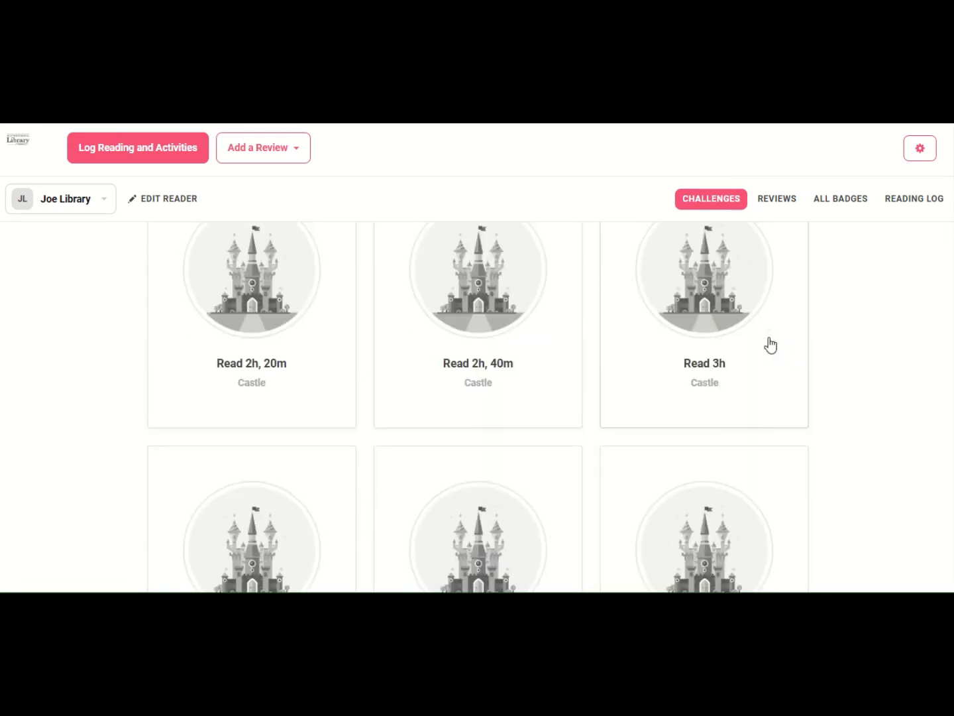
{"action": "scroll", "coordinate": [766, 343], "scroll_direction": "up", "scroll_amount": 1}
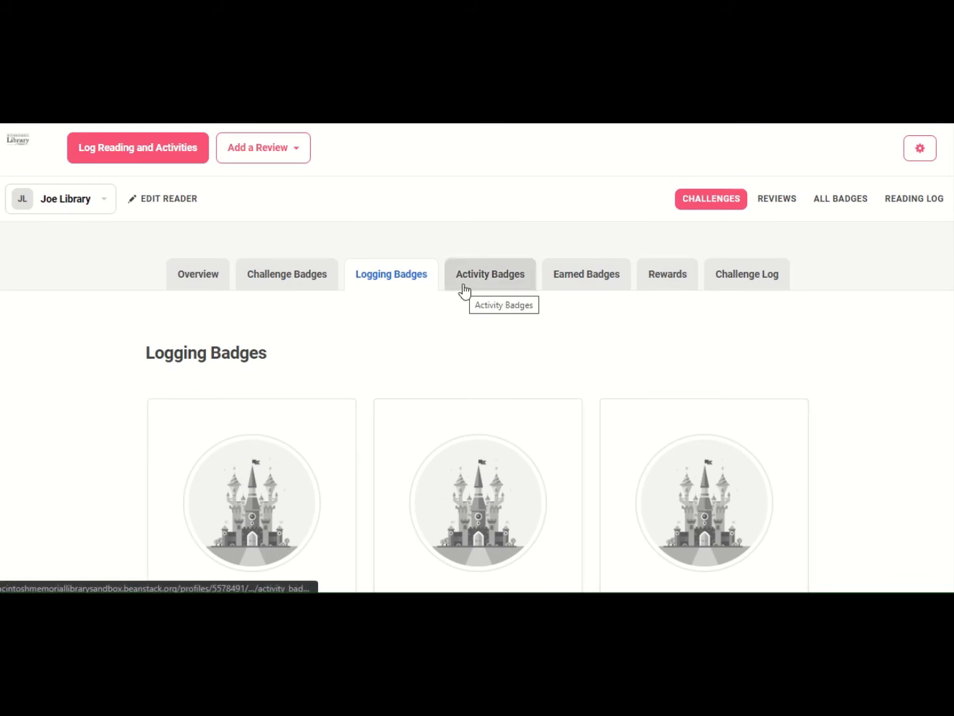
- Show the Activity Badges and scroll past the Cooking and Compass badges to the 4.5–4.7 Craft Activity badges
{"action": "left_click", "coordinate": [491, 279]}
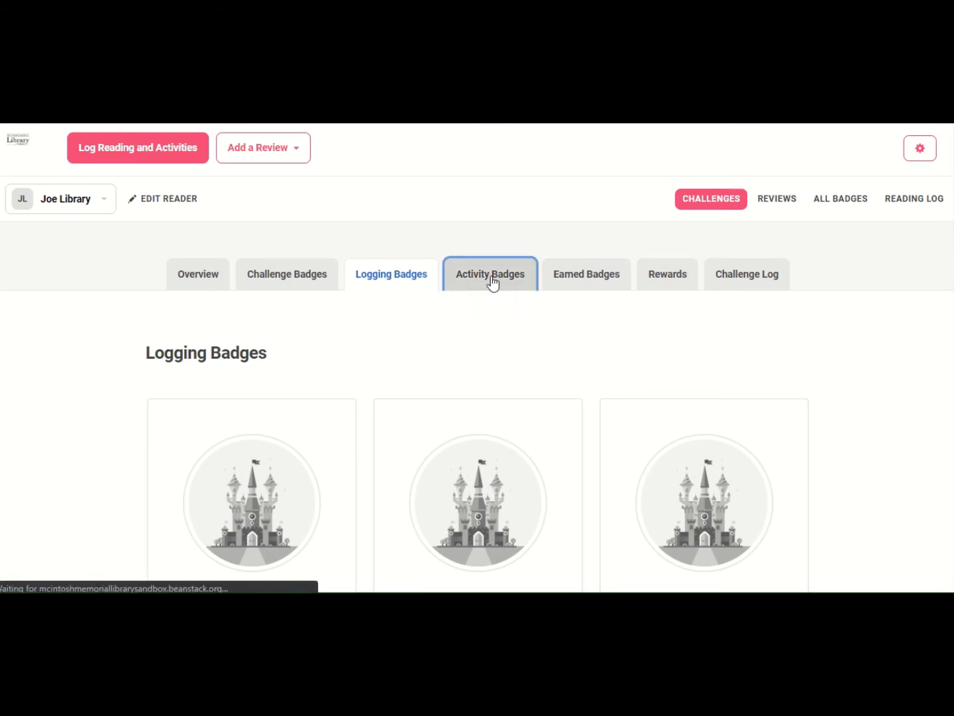
{"action": "scroll", "coordinate": [483, 292], "scroll_direction": "down", "scroll_amount": 4}
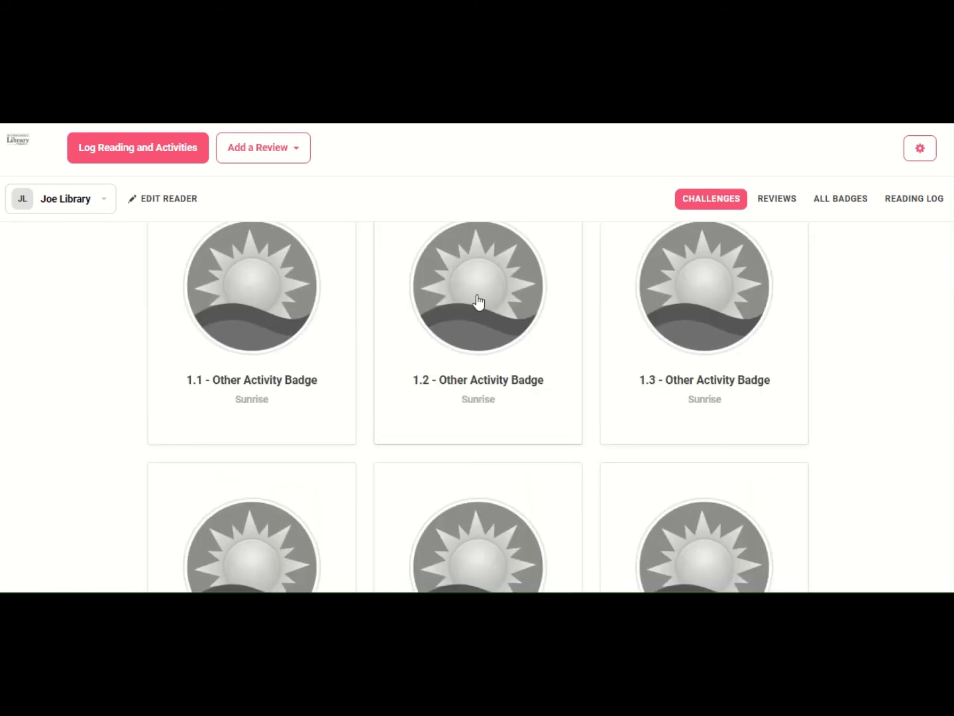
{"action": "scroll", "coordinate": [479, 302], "scroll_direction": "down", "scroll_amount": 4}
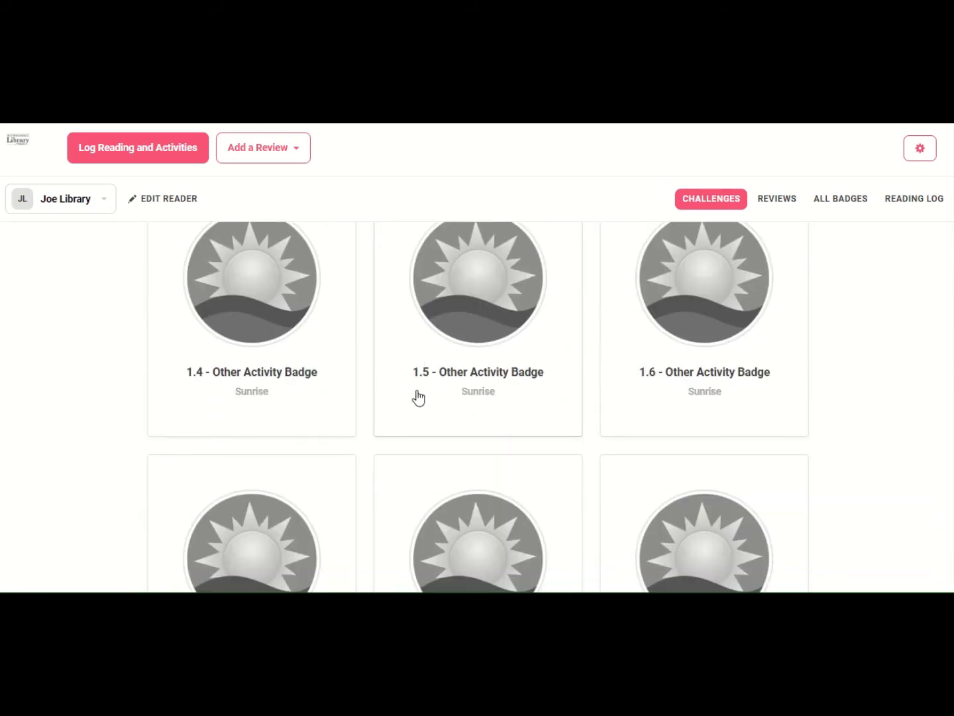
{"action": "scroll", "coordinate": [540, 404], "scroll_direction": "down", "scroll_amount": 3}
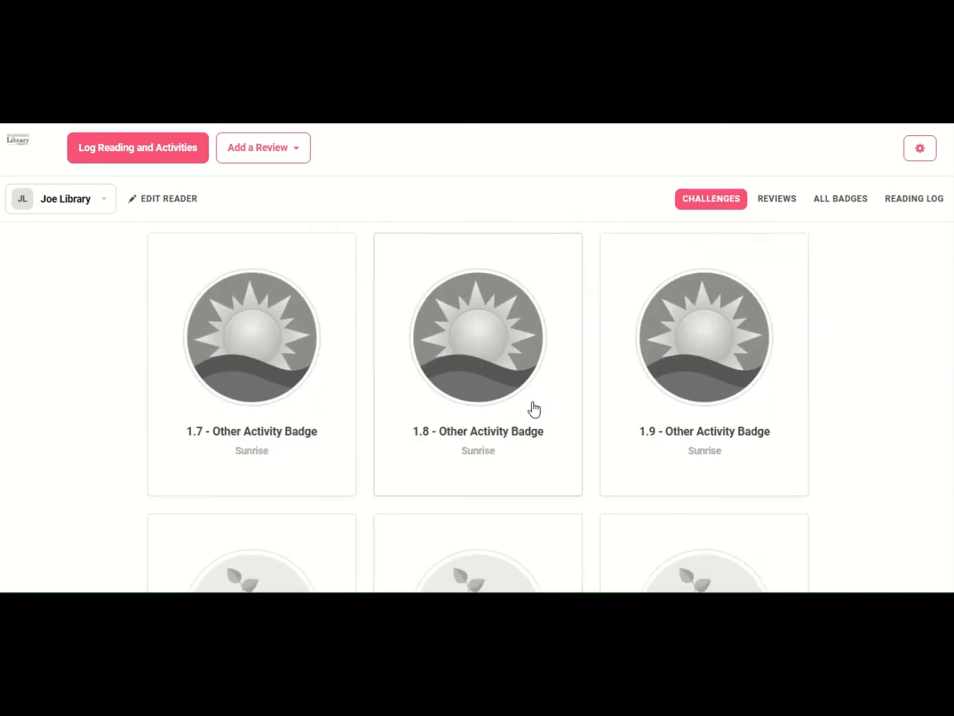
{"action": "scroll", "coordinate": [534, 409], "scroll_direction": "down", "scroll_amount": 5}
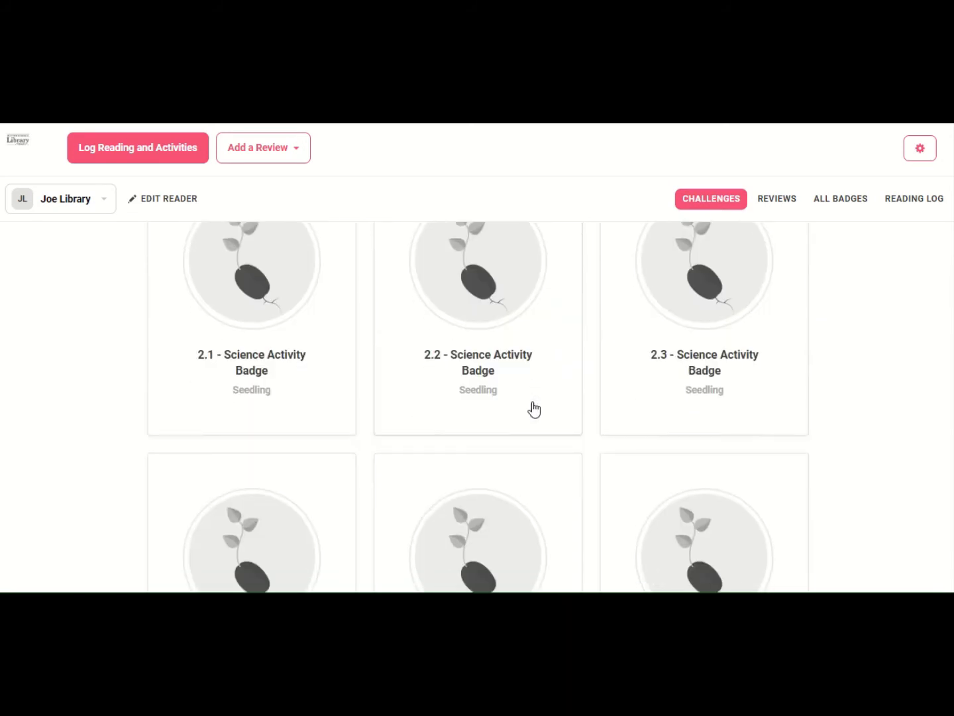
{"action": "scroll", "coordinate": [534, 409], "scroll_direction": "down", "scroll_amount": 3}
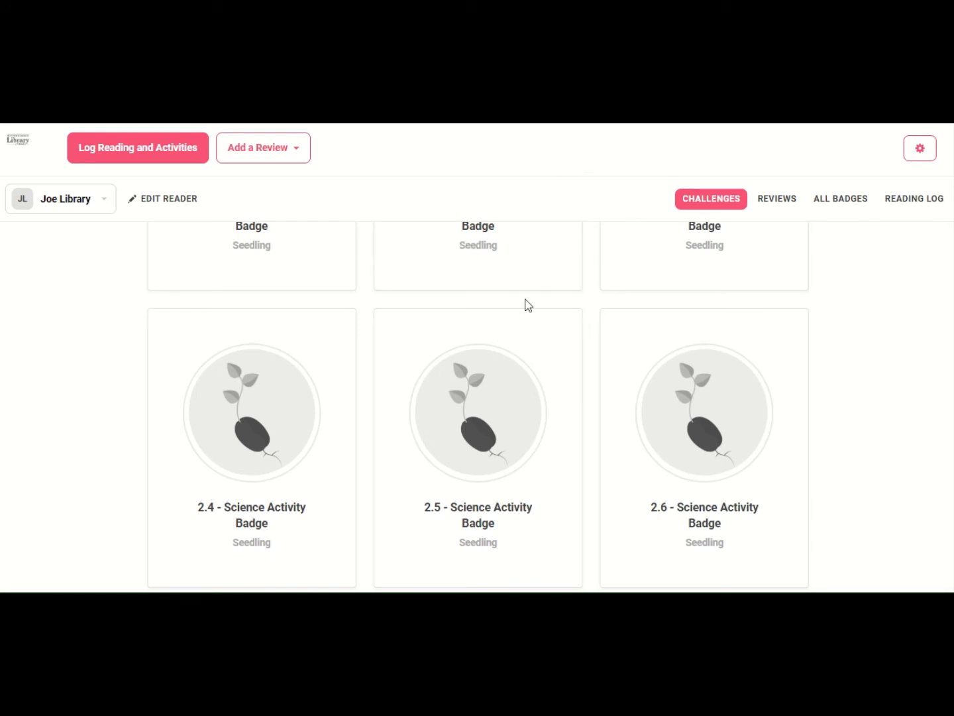
{"action": "scroll", "coordinate": [528, 304], "scroll_direction": "down", "scroll_amount": 6}
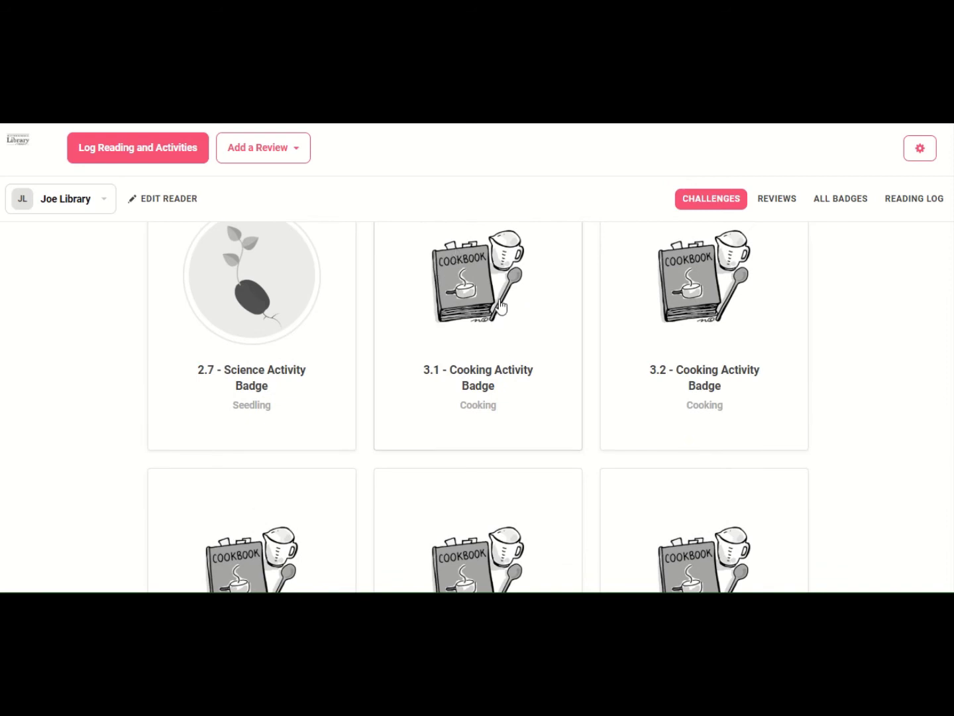
{"action": "scroll", "coordinate": [500, 305], "scroll_direction": "down", "scroll_amount": 9}
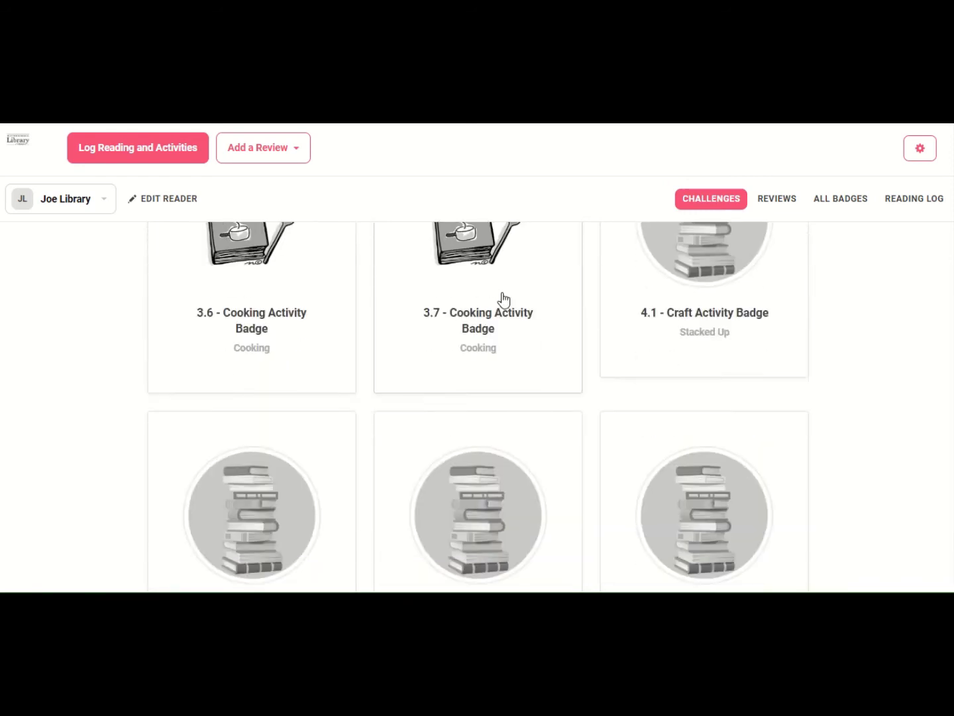
{"action": "scroll", "coordinate": [503, 301], "scroll_direction": "down", "scroll_amount": 8}
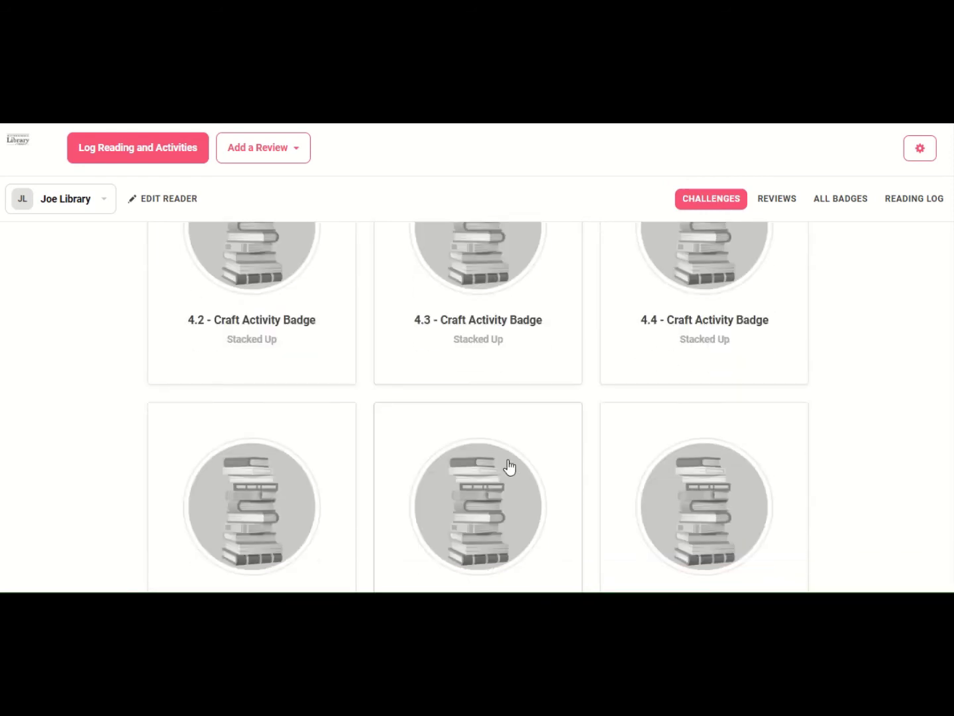
{"action": "scroll", "coordinate": [510, 457], "scroll_direction": "down", "scroll_amount": 10}
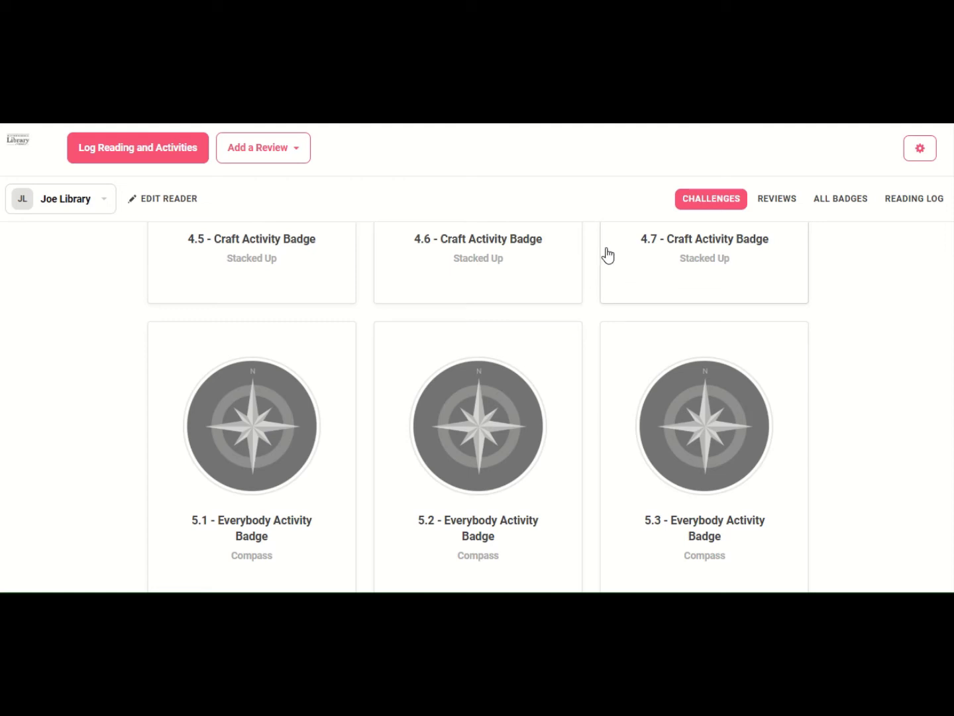
{"action": "scroll", "coordinate": [577, 266], "scroll_direction": "down", "scroll_amount": 4}
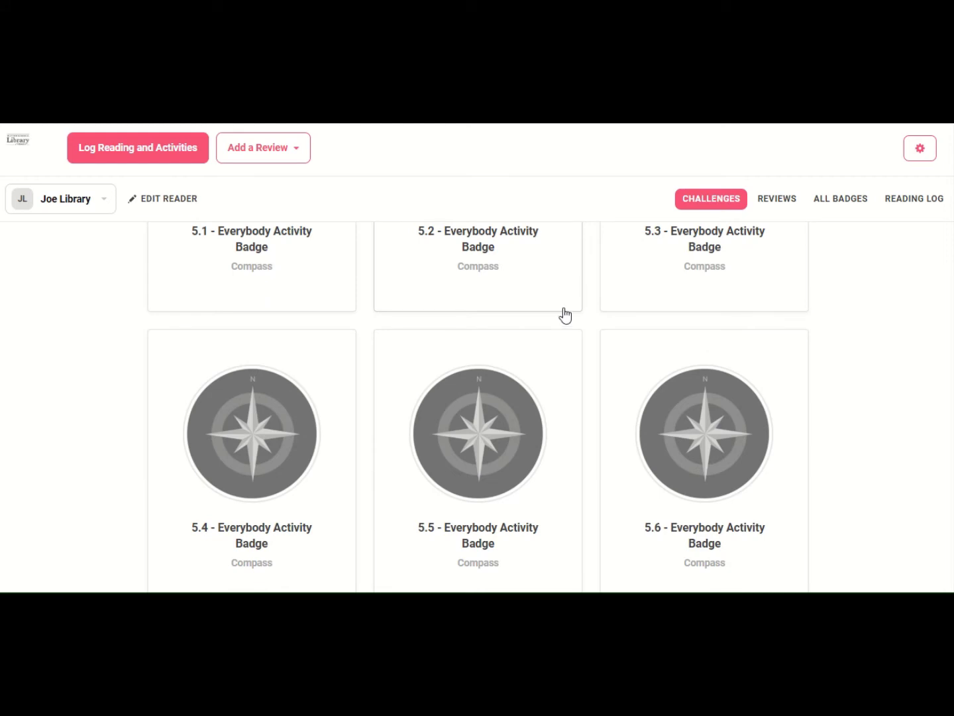
{"action": "scroll", "coordinate": [565, 315], "scroll_direction": "up", "scroll_amount": 7}
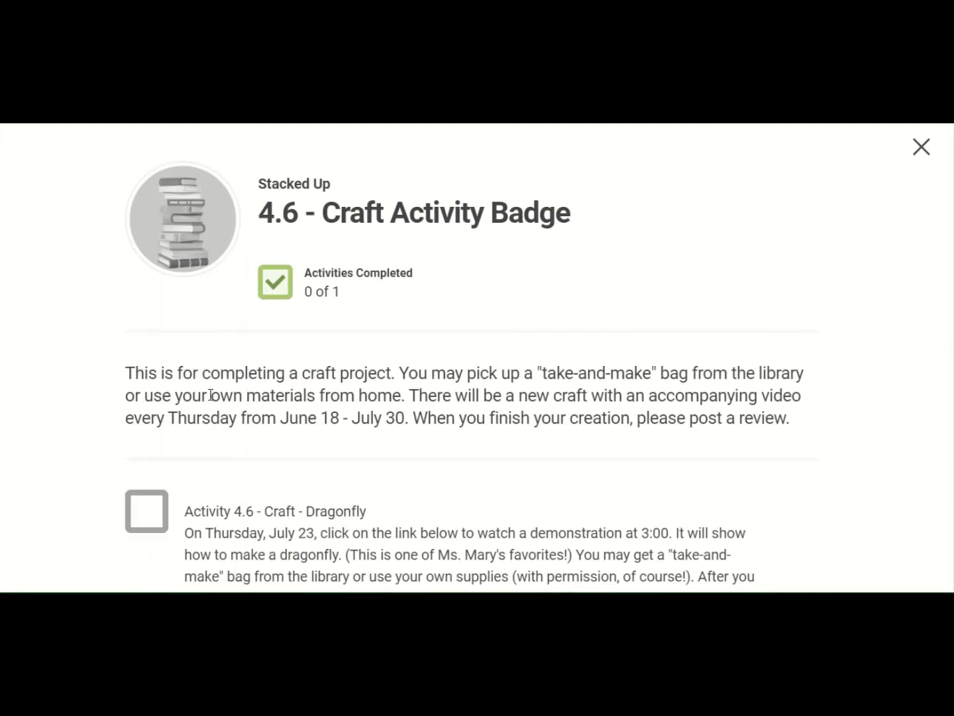
- Save the answer 'My dragonfly is blue. My big sister even likes' to unlock the 4.6 Craft Activity badge
{"action": "scroll", "coordinate": [652, 418], "scroll_direction": "down", "scroll_amount": 3}
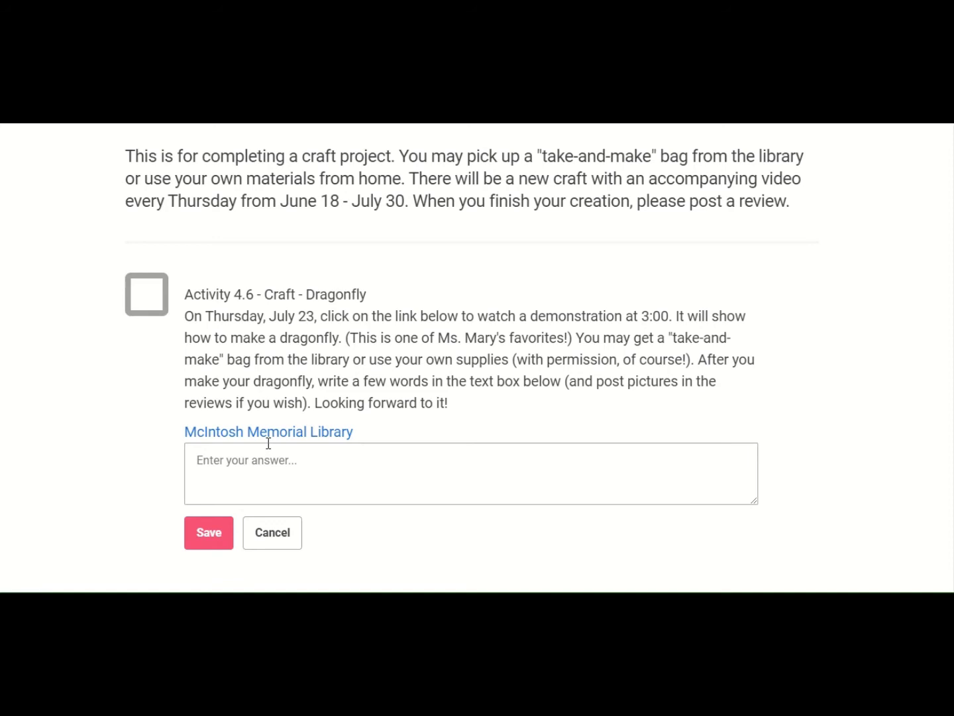
{"action": "left_click", "coordinate": [252, 454]}
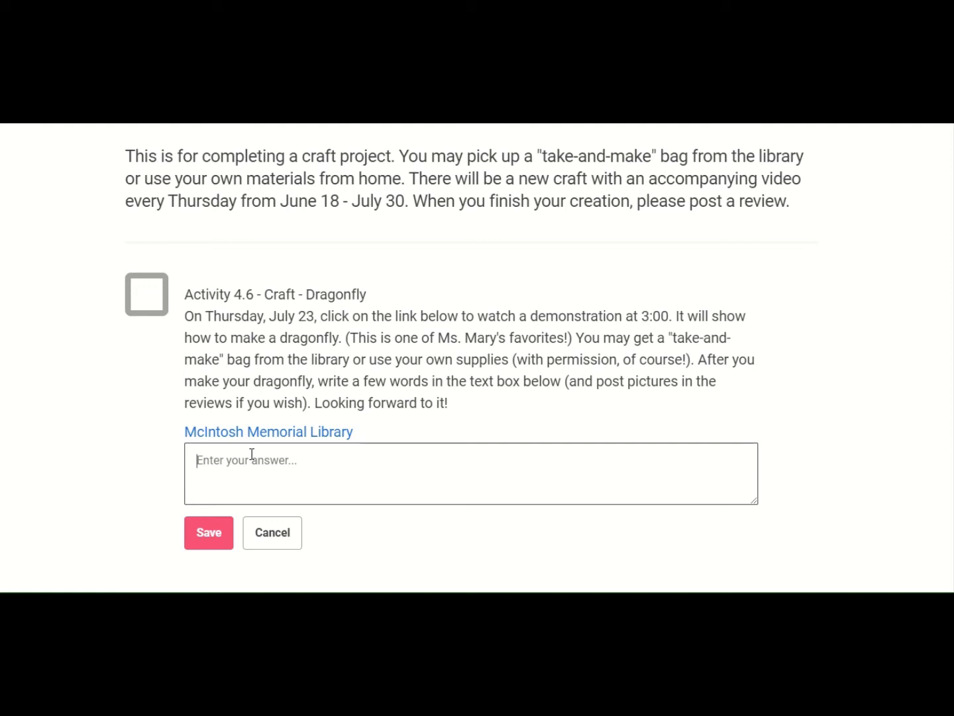
{"action": "type", "text": "My dragonfly is blue. My"}
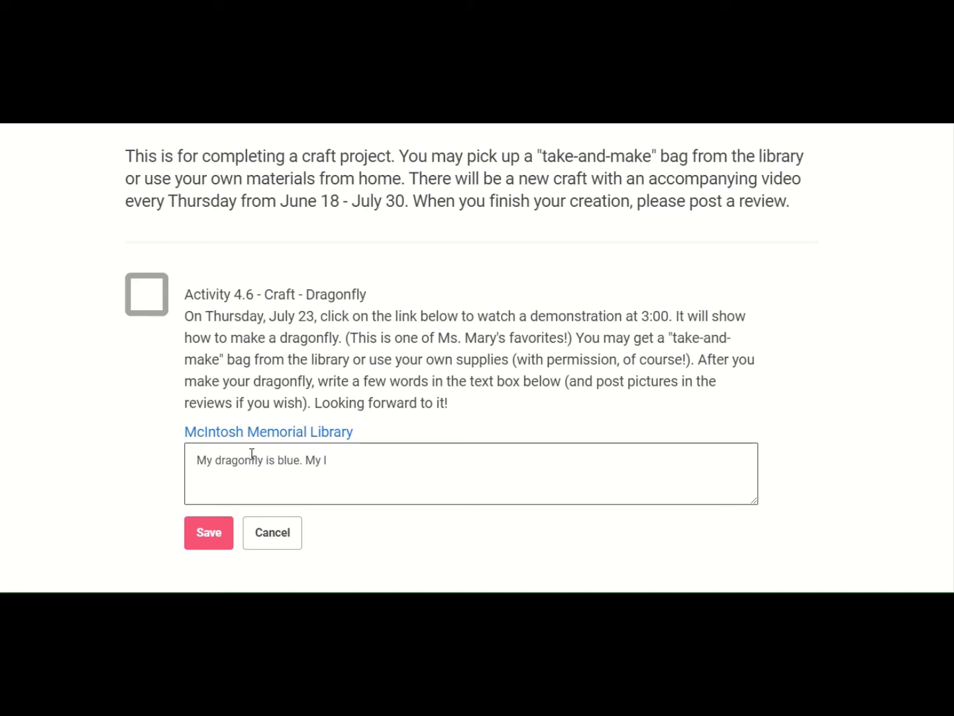
{"action": "type", "text": " big sister even likes it."}
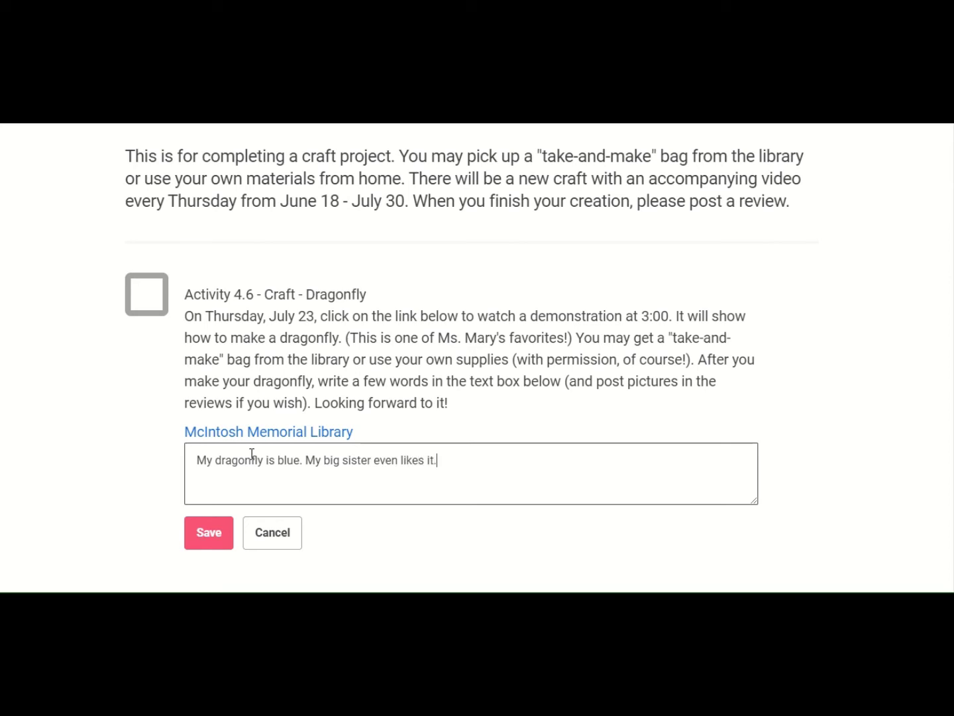
{"action": "left_click", "coordinate": [196, 539]}
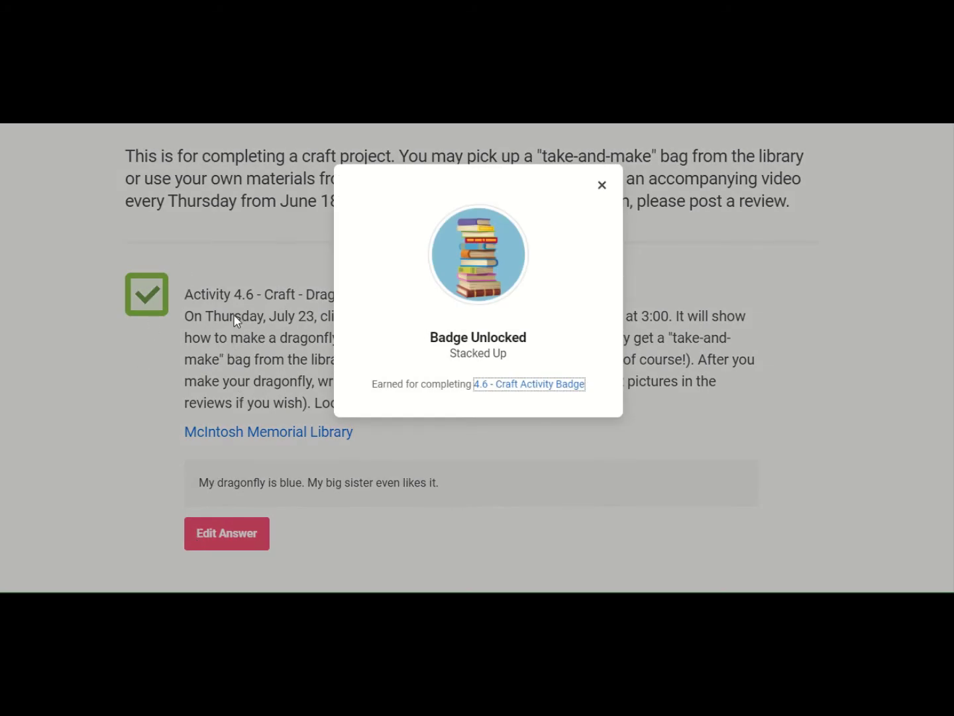
{"action": "left_click", "coordinate": [602, 186]}
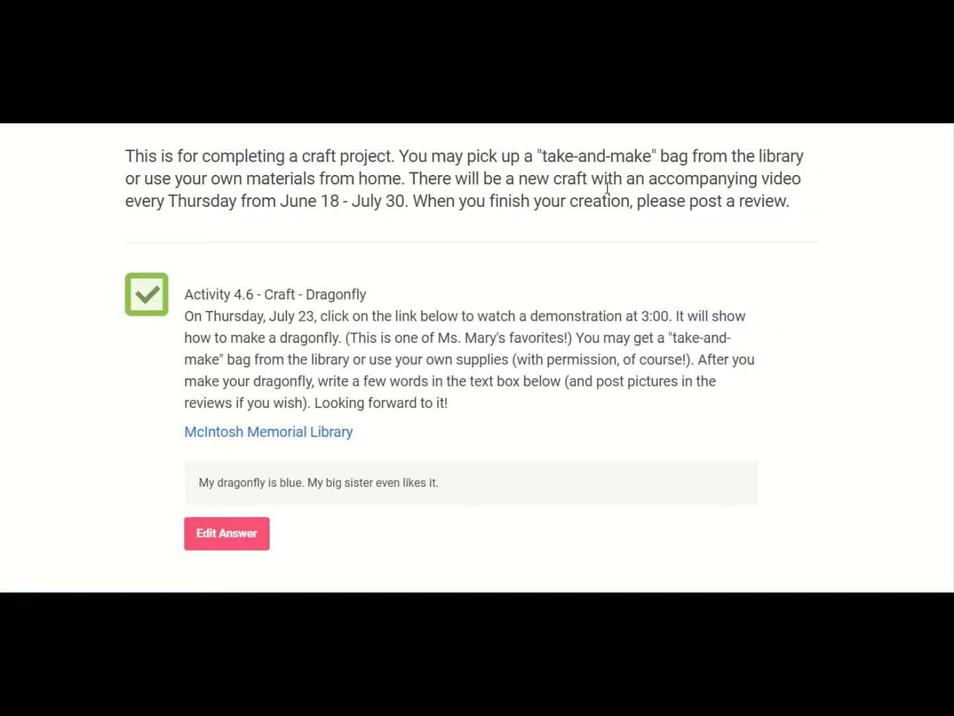
{"action": "scroll", "coordinate": [591, 333], "scroll_direction": "up", "scroll_amount": 4}
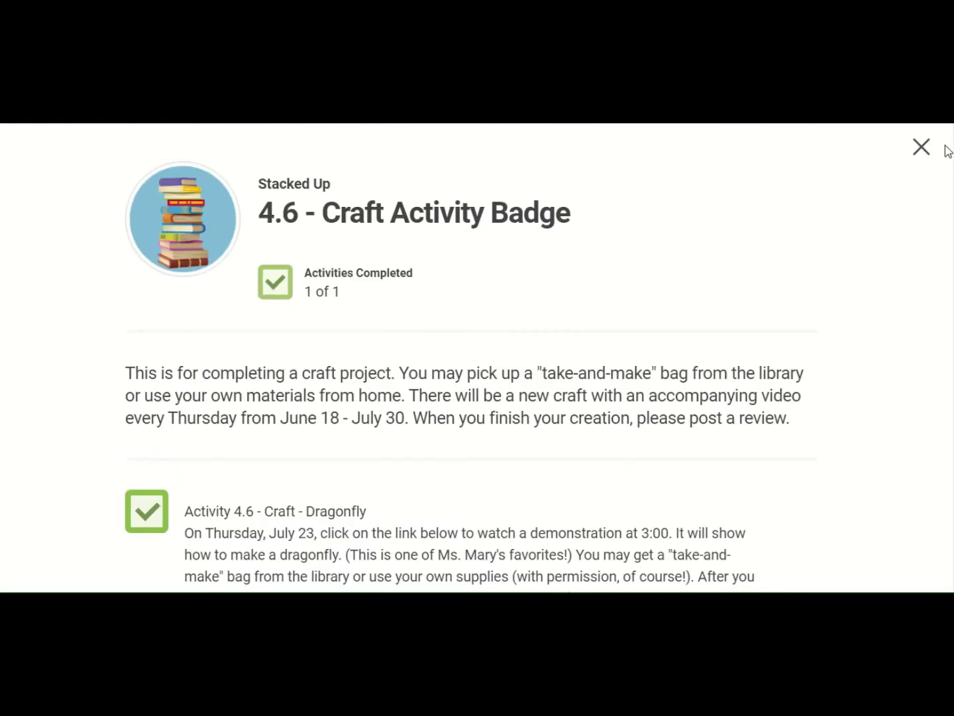
- Close the badge details, browse Earned Badges and Rewards, and end on the empty Challenge Log
{"action": "left_click", "coordinate": [922, 147]}
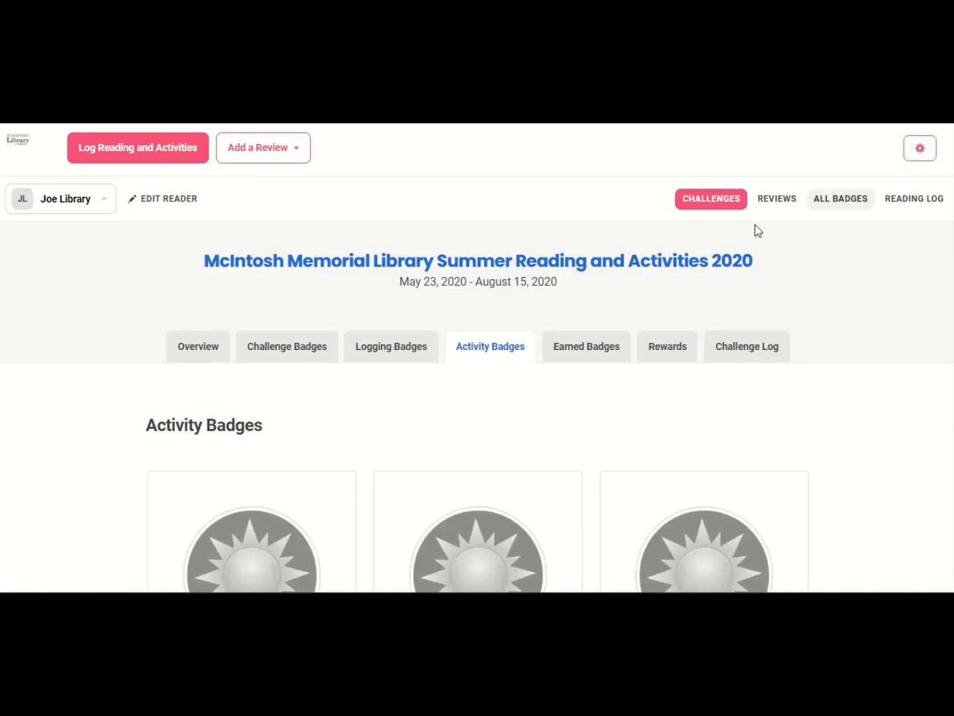
{"action": "left_click", "coordinate": [589, 348]}
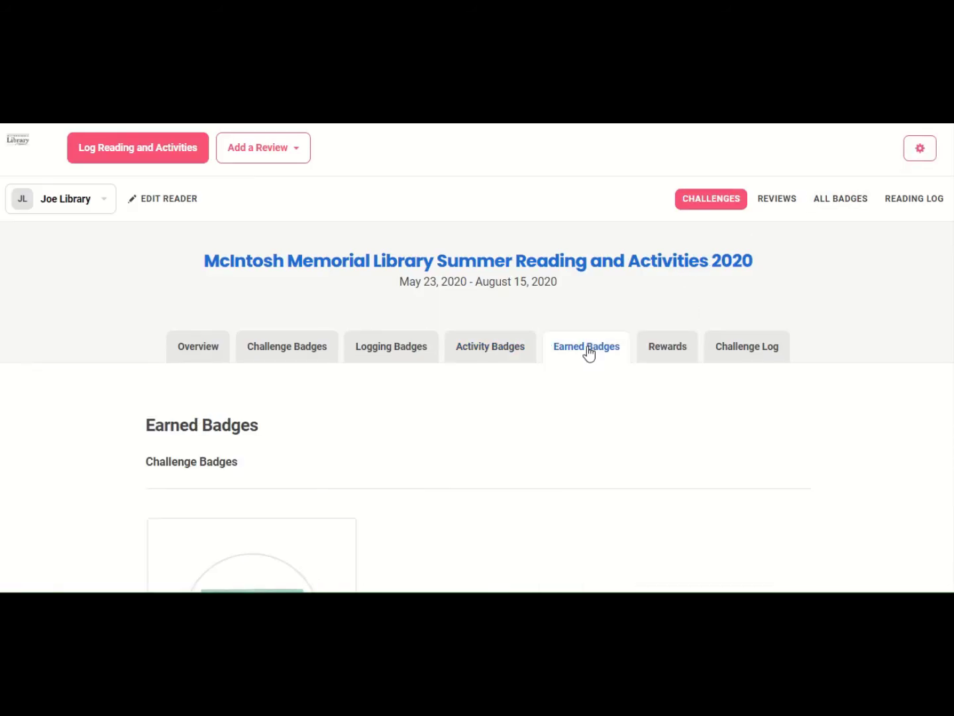
{"action": "scroll", "coordinate": [417, 443], "scroll_direction": "down", "scroll_amount": 3}
{"action": "scroll", "coordinate": [345, 456], "scroll_direction": "down", "scroll_amount": 2}
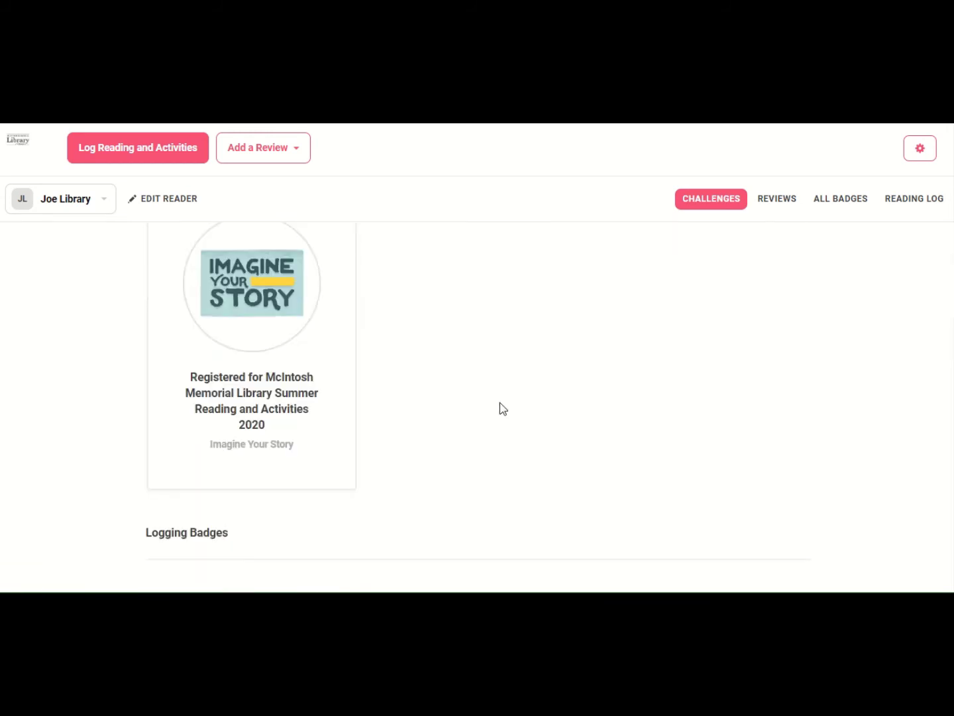
{"action": "scroll", "coordinate": [502, 408], "scroll_direction": "down", "scroll_amount": 3}
{"action": "scroll", "coordinate": [536, 360], "scroll_direction": "up", "scroll_amount": 6}
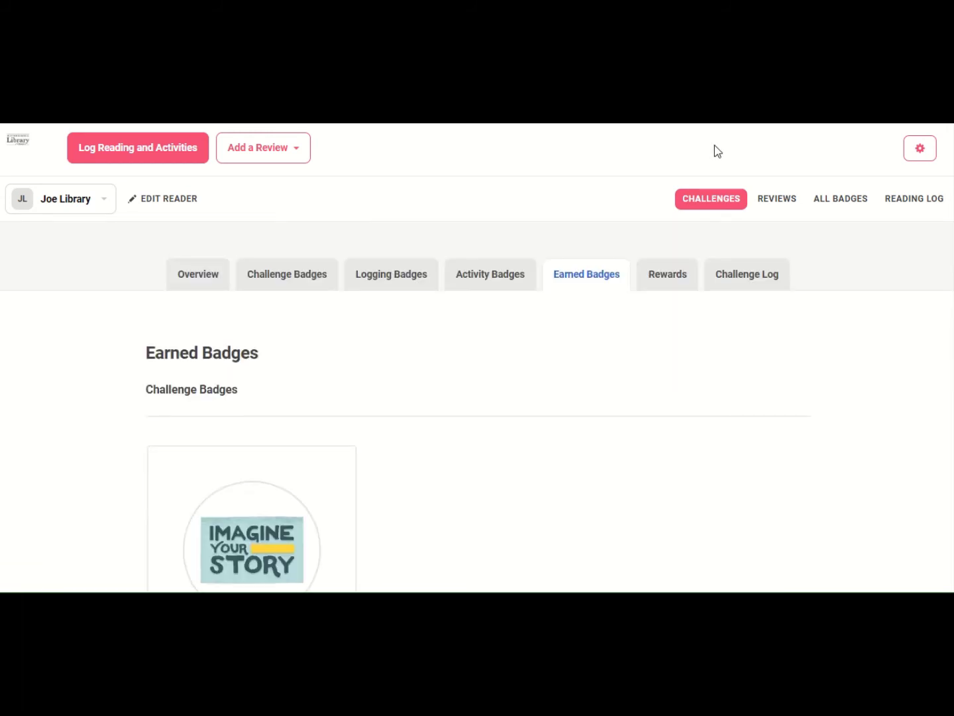
{"action": "left_click", "coordinate": [670, 282]}
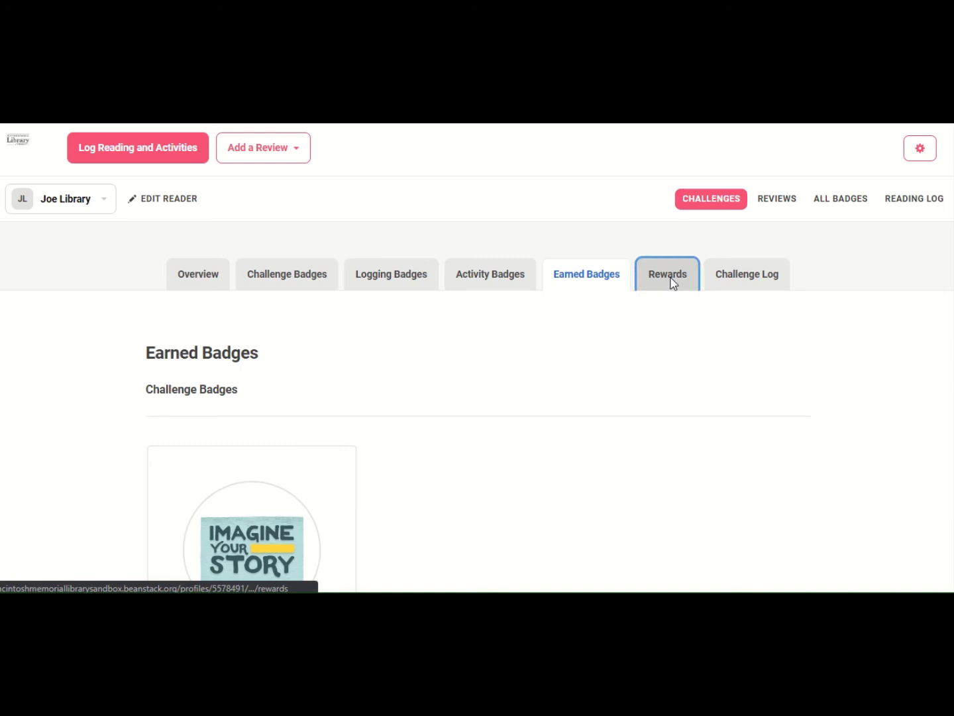
{"action": "scroll", "coordinate": [339, 430], "scroll_direction": "down", "scroll_amount": 3}
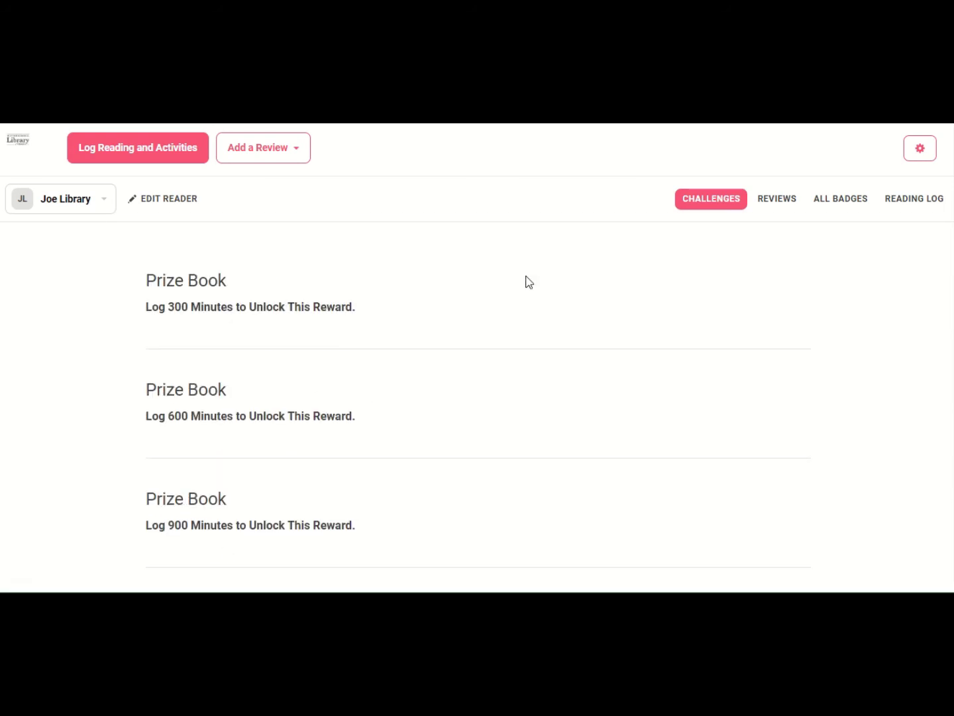
{"action": "scroll", "coordinate": [530, 278], "scroll_direction": "up", "scroll_amount": 3}
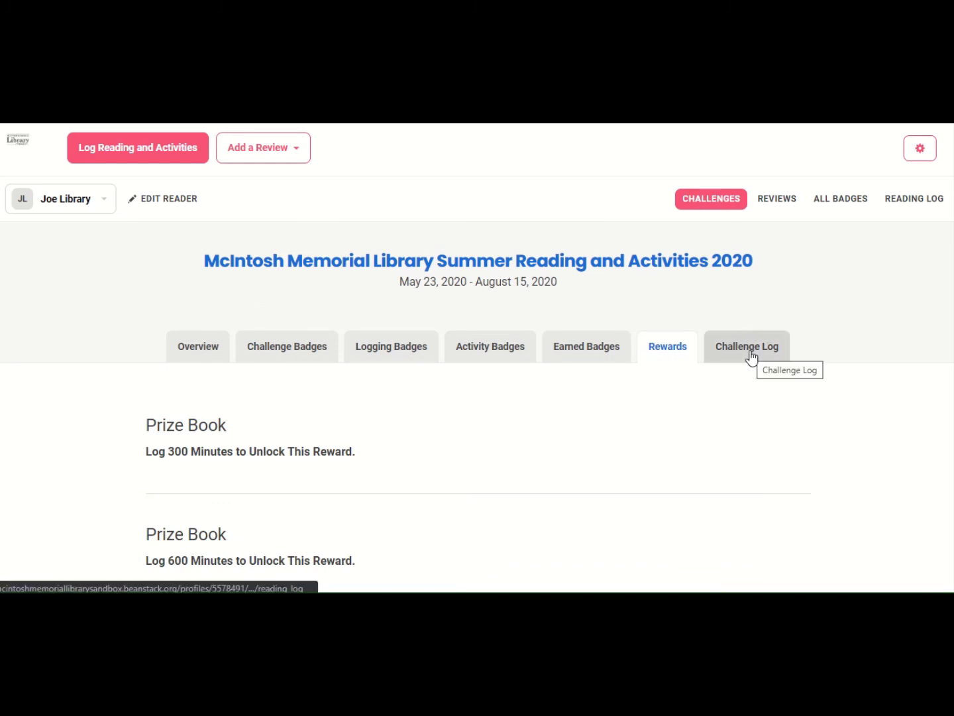
{"action": "left_click", "coordinate": [752, 355]}
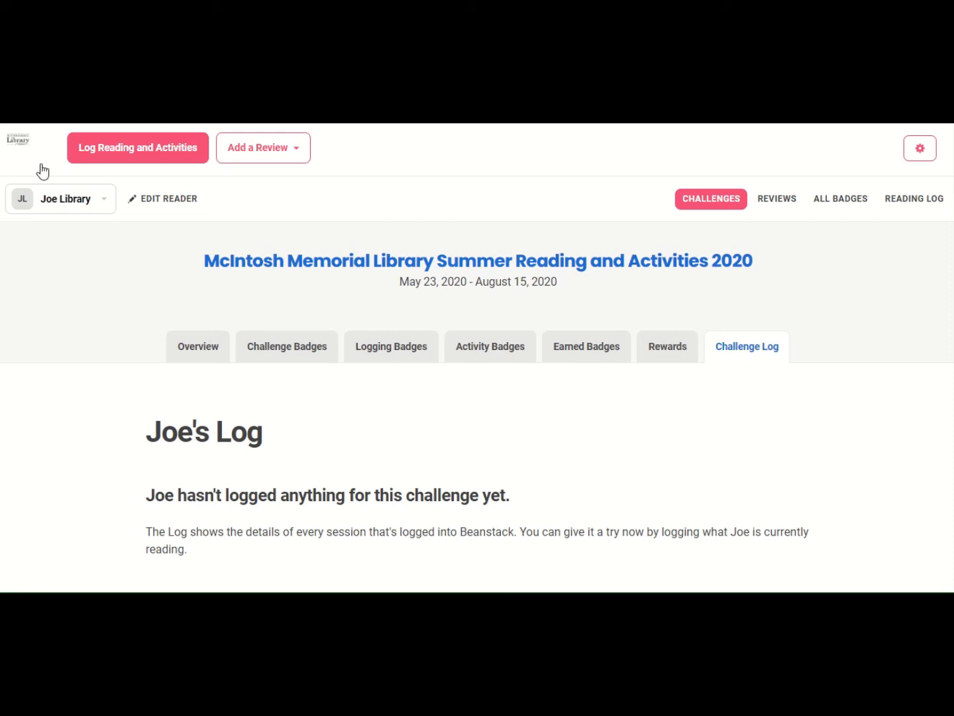
{"action": "left_click", "coordinate": [120, 157]}
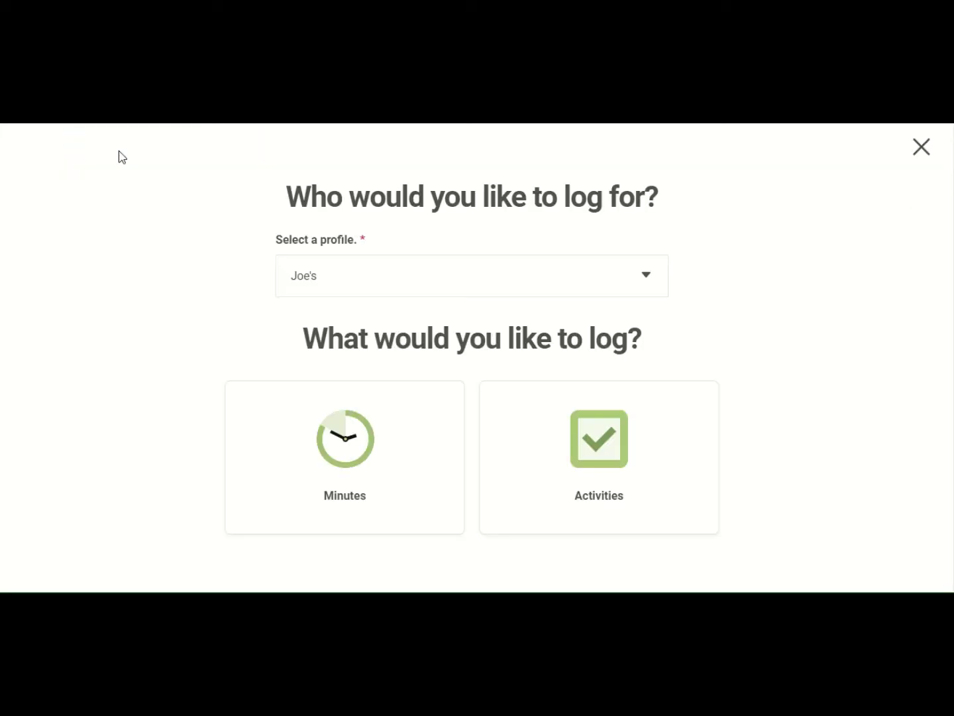
{"action": "left_click", "coordinate": [349, 446]}
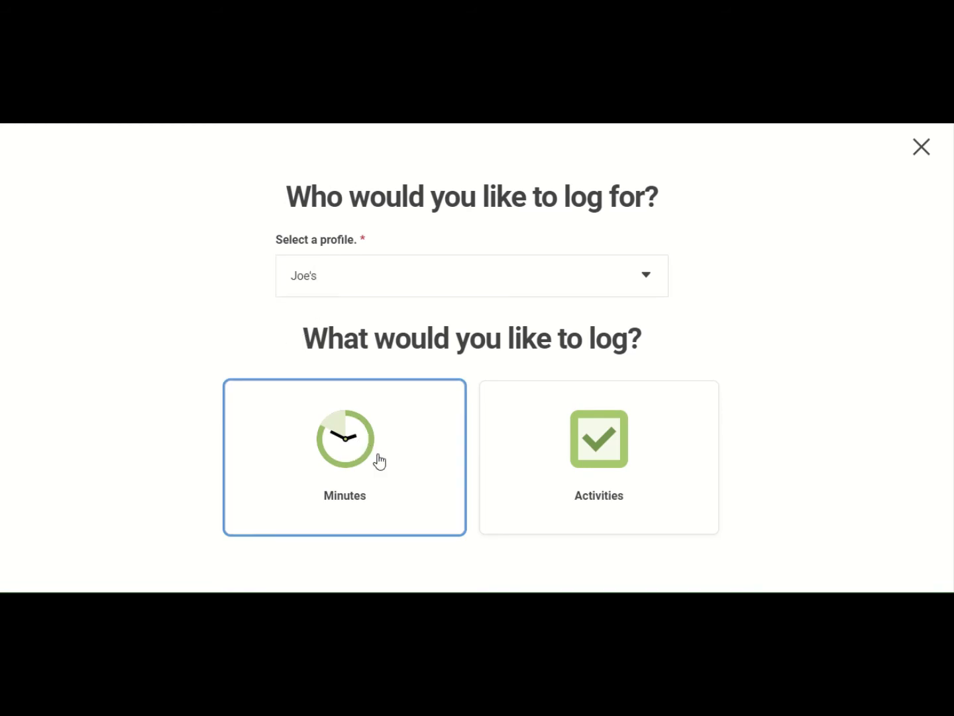
- Enter 45 minutes of reading on May 25
{"action": "left_click", "coordinate": [346, 451]}
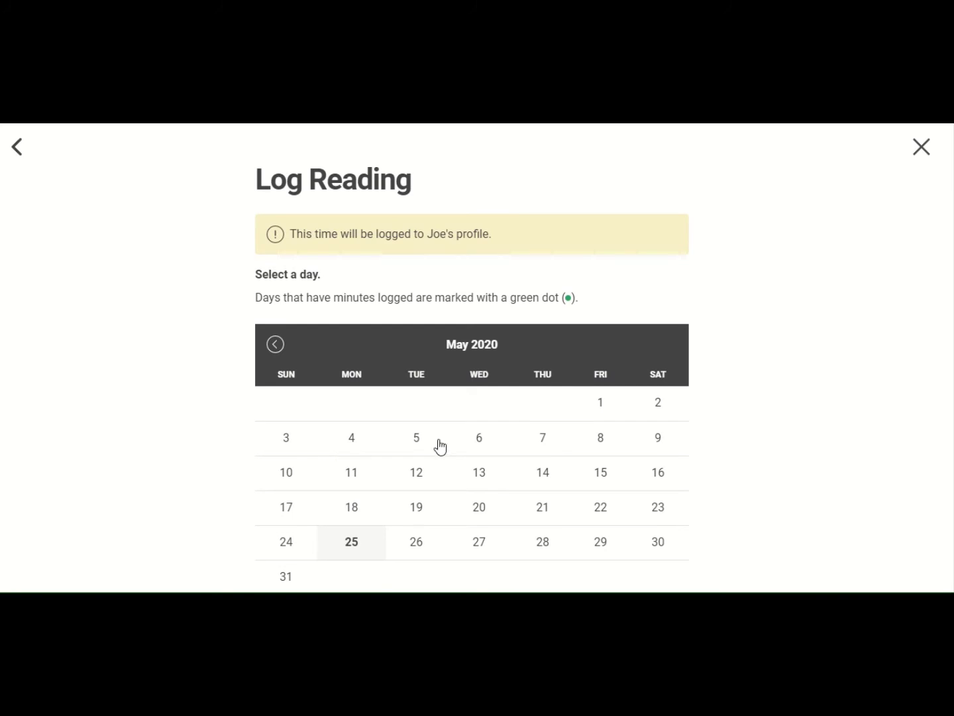
{"action": "scroll", "coordinate": [390, 549], "scroll_direction": "down", "scroll_amount": 1}
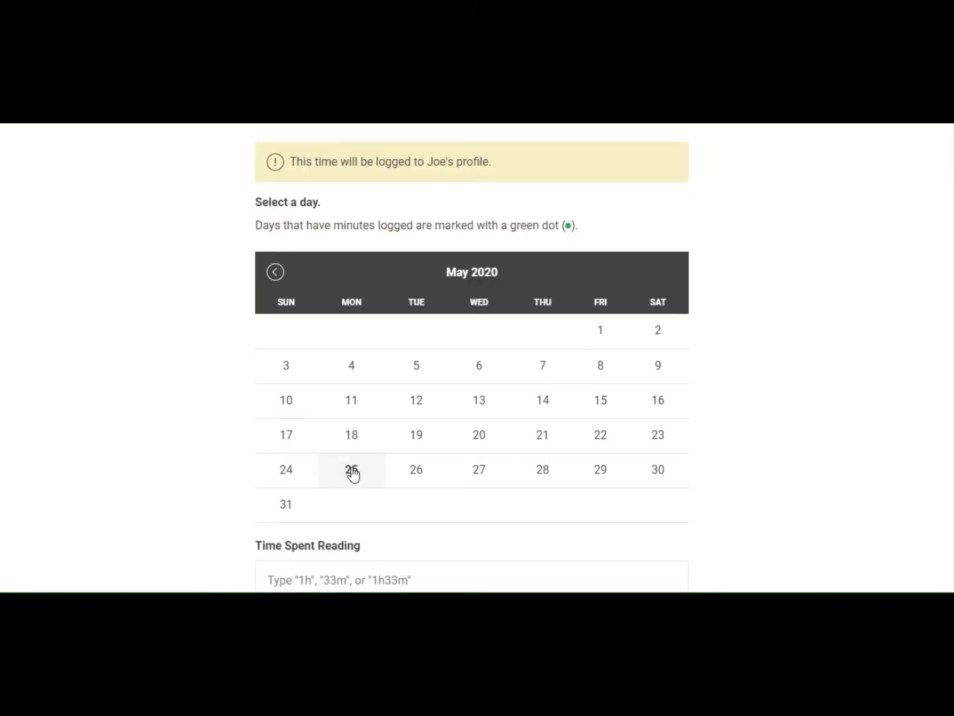
{"action": "left_click", "coordinate": [353, 473]}
{"action": "scroll", "coordinate": [344, 470], "scroll_direction": "down", "scroll_amount": 2}
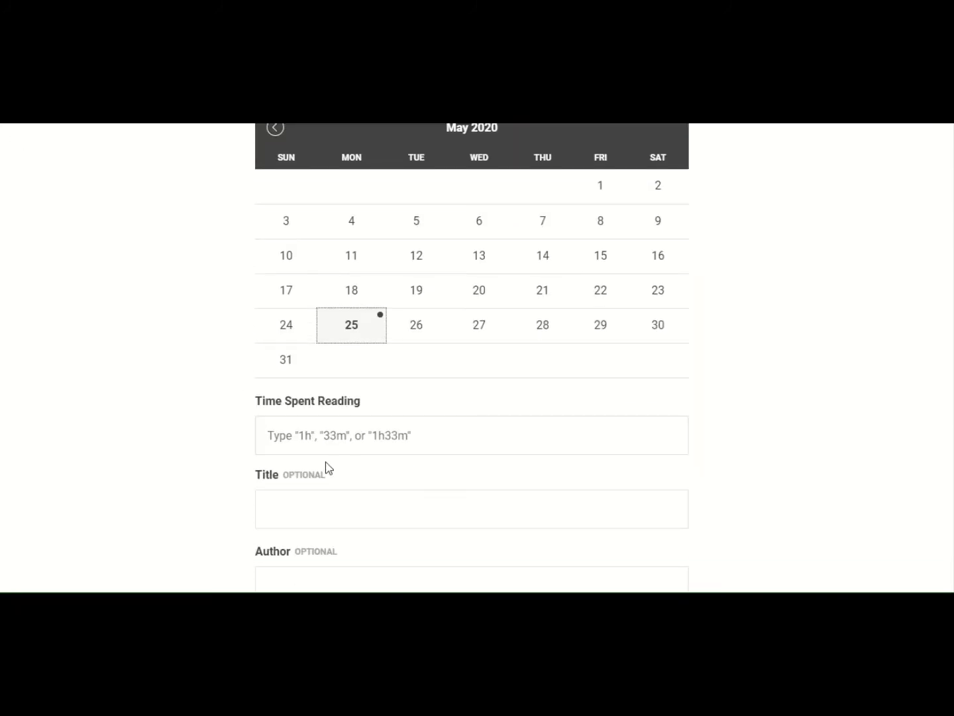
{"action": "left_click", "coordinate": [314, 427]}
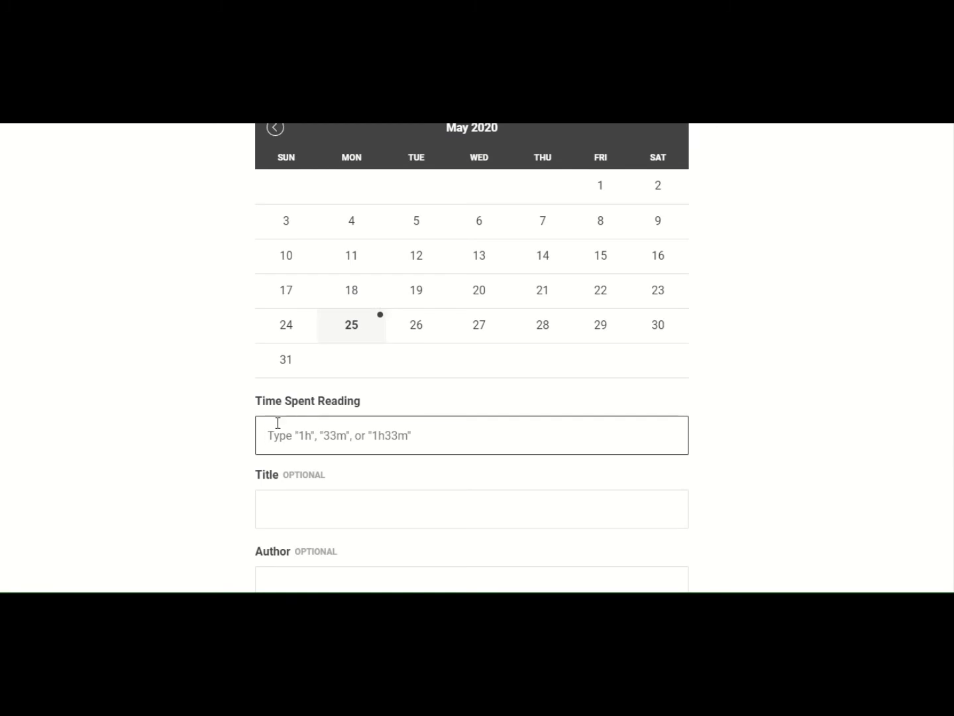
{"action": "type", "text": "45 minutes"}
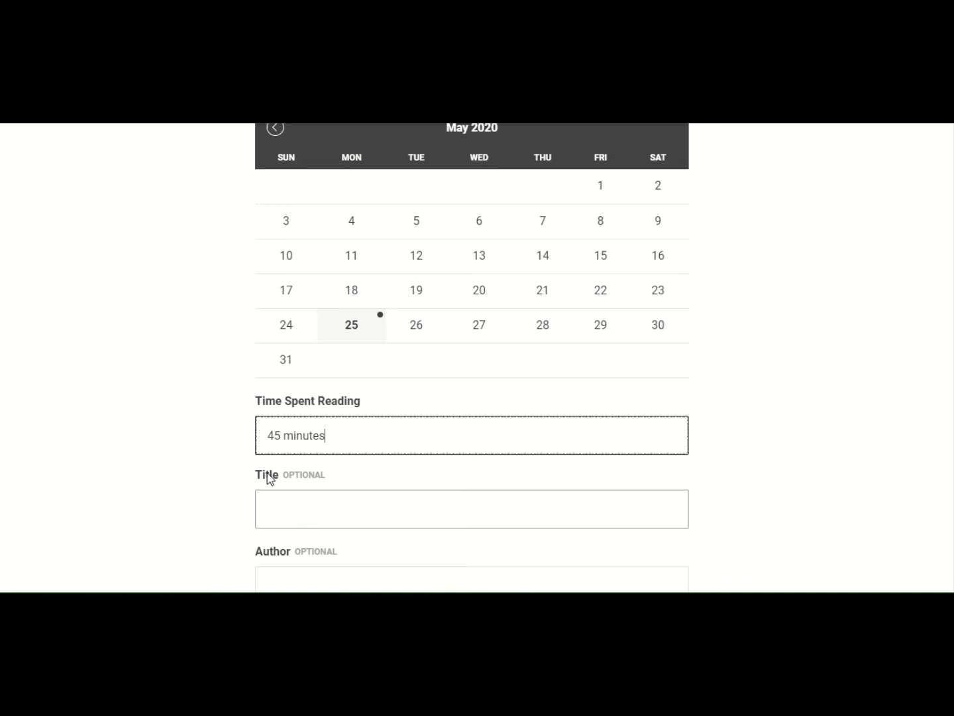
- Set the title to Gone Camping from the suggestions and choose Yes to include a review
{"action": "left_click", "coordinate": [289, 511]}
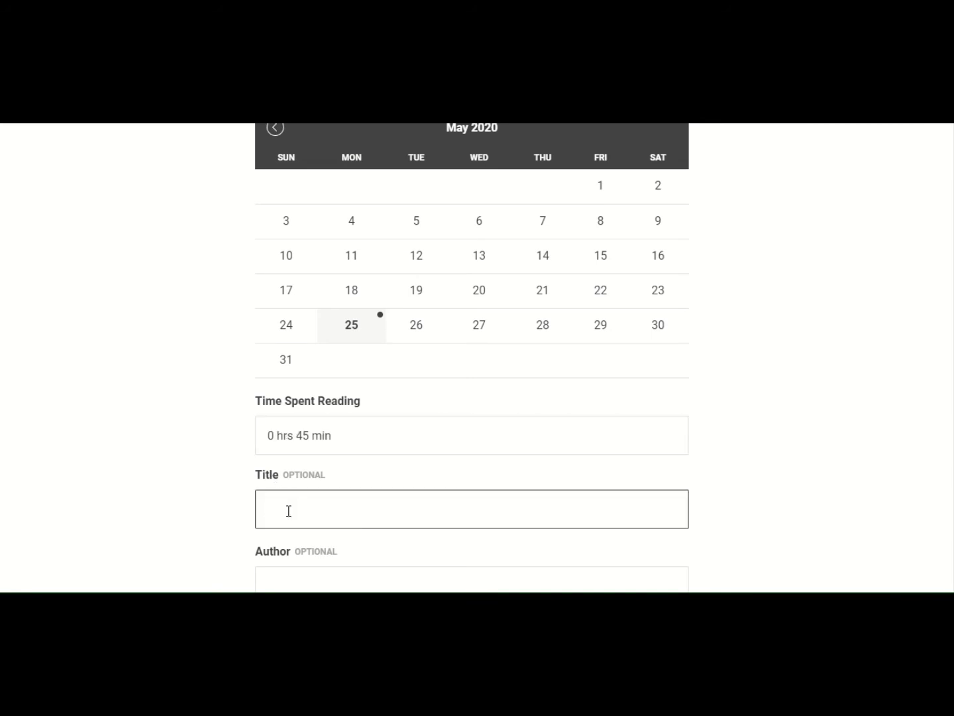
{"action": "type", "text": "Gone"}
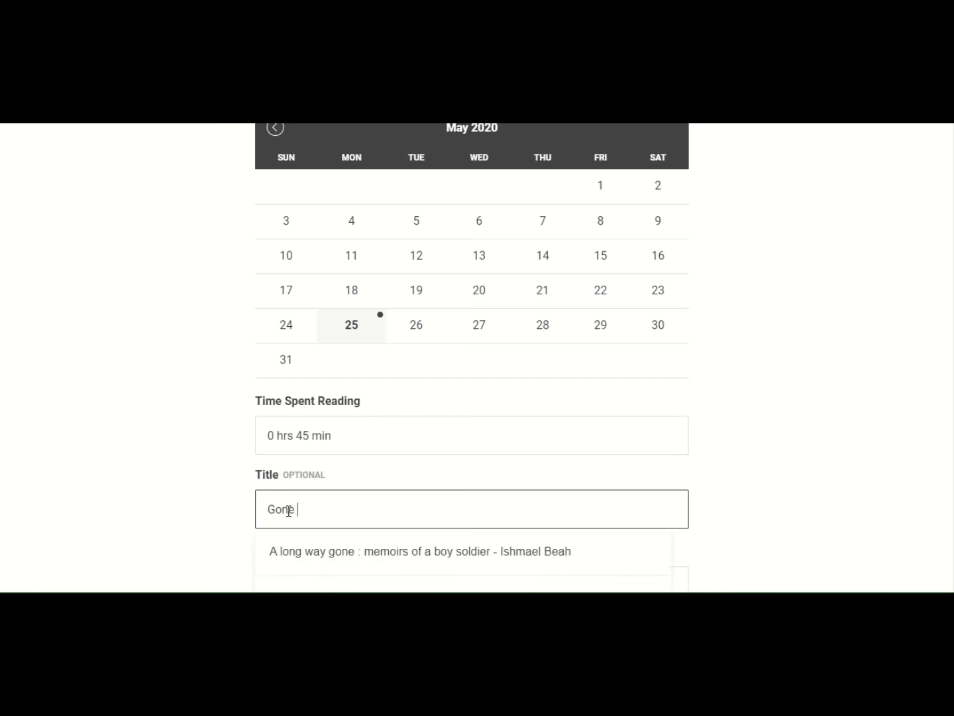
{"action": "type", "text": " Camp"}
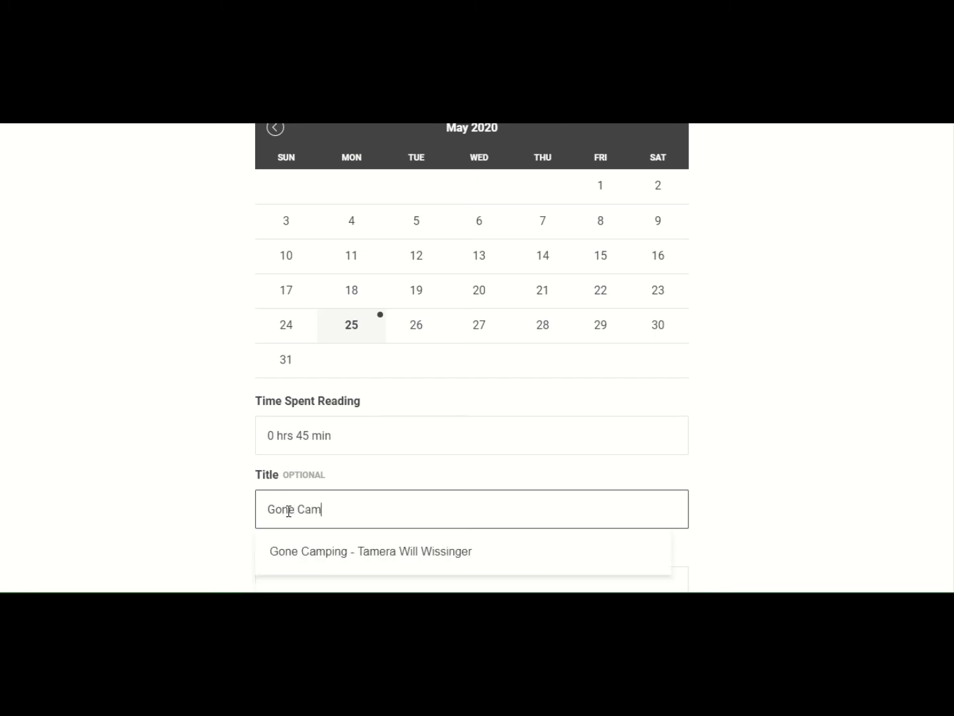
{"action": "left_click", "coordinate": [354, 551]}
{"action": "scroll", "coordinate": [354, 519], "scroll_direction": "down", "scroll_amount": 3}
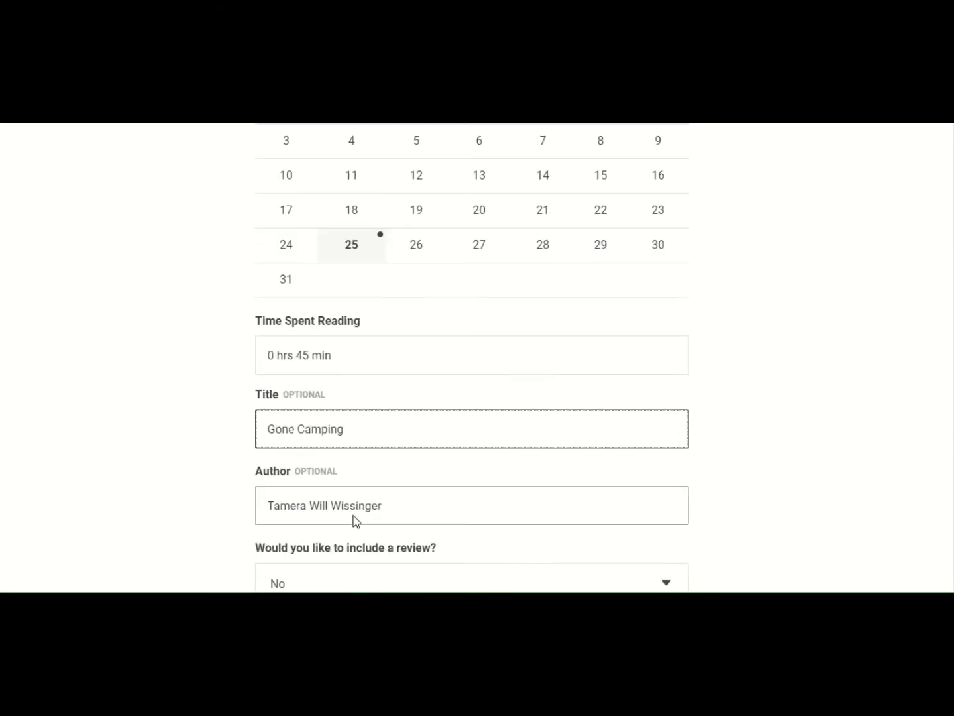
{"action": "left_click", "coordinate": [347, 512]}
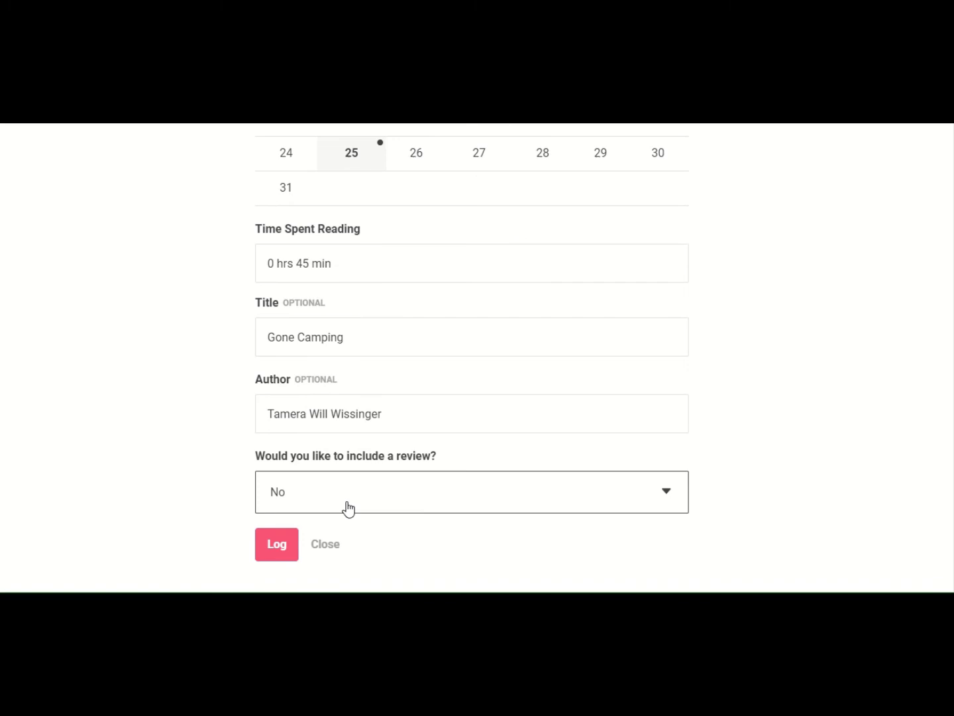
{"action": "left_click", "coordinate": [353, 556]}
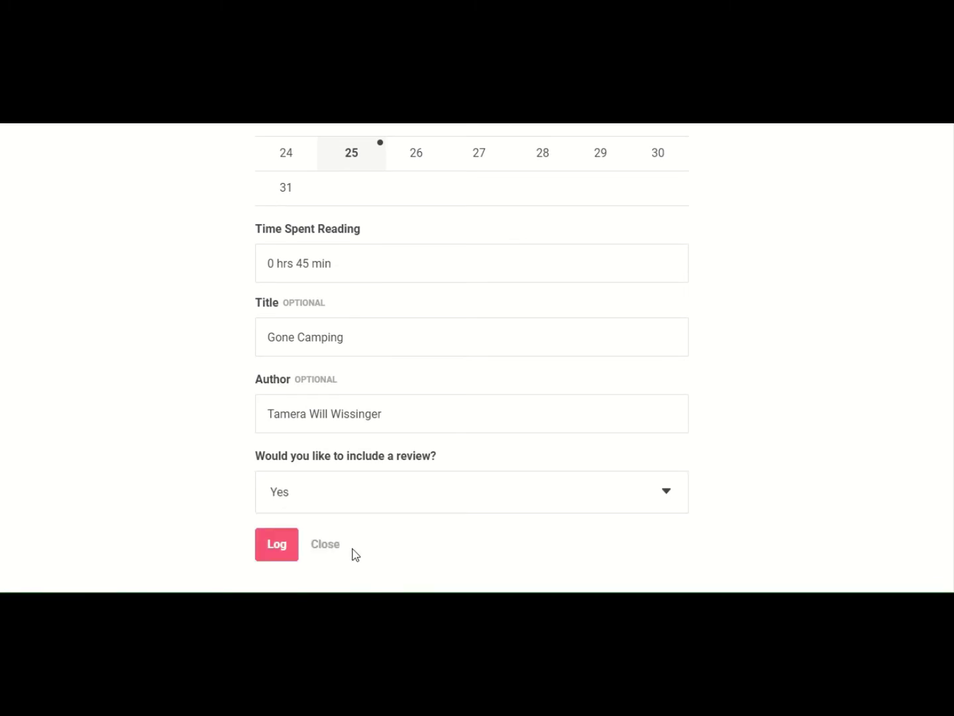
- Log the entry, dismiss the Castle badge popup, and save a funny-camping-poems review ending with an emoji
{"action": "left_click", "coordinate": [286, 548]}
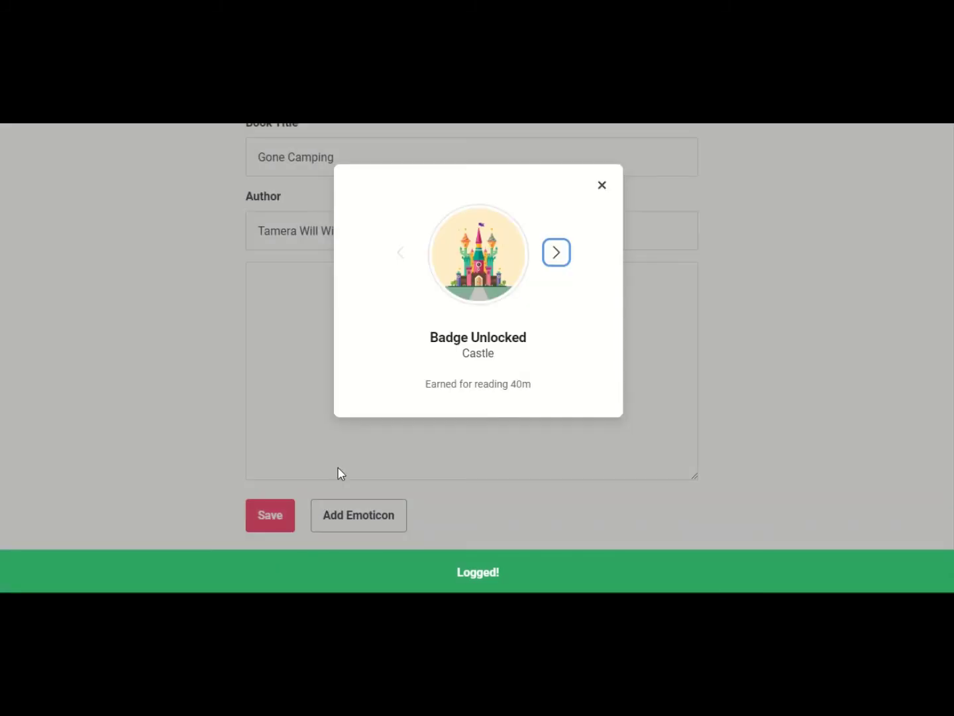
{"action": "left_click", "coordinate": [603, 186]}
{"action": "left_click", "coordinate": [357, 341]}
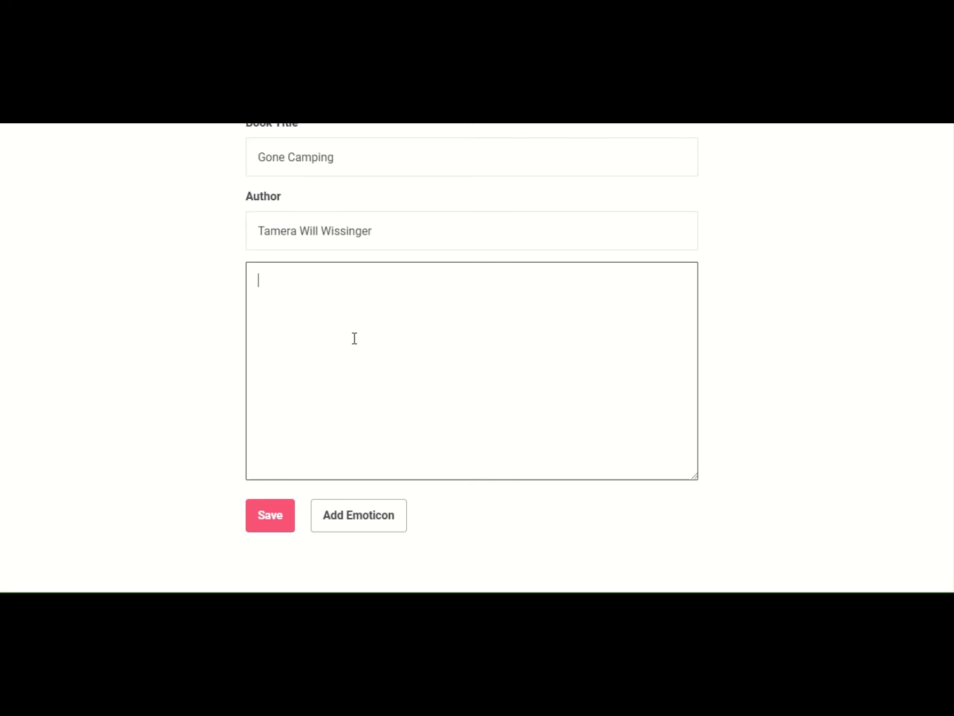
{"action": "type", "text": "Th"}
{"action": "type", "text": "is has funny po"}
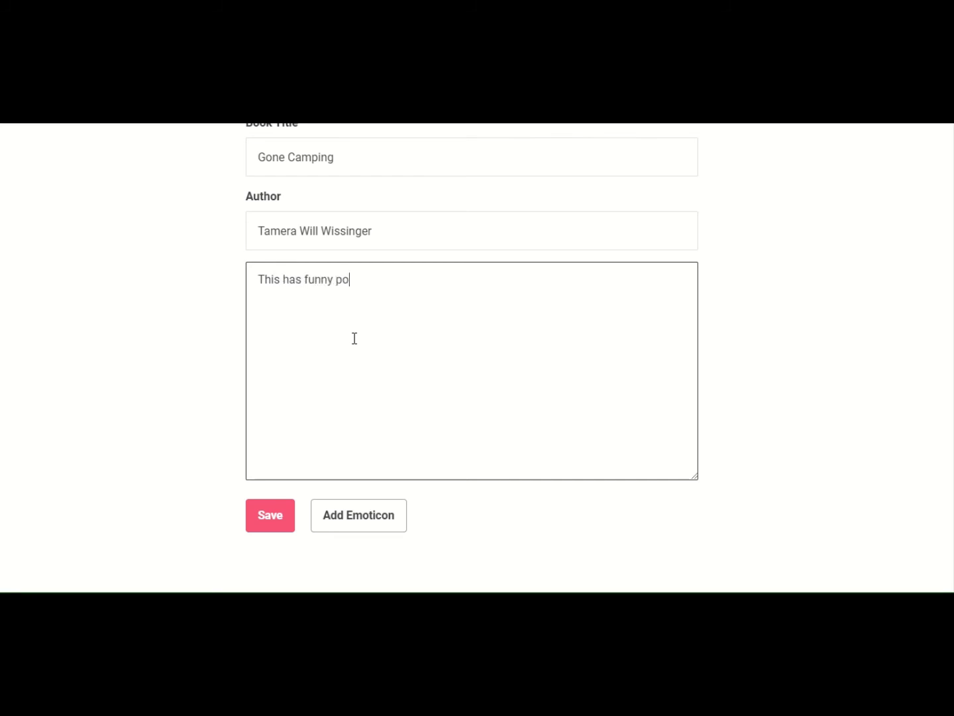
{"action": "type", "text": "ems about campin"}
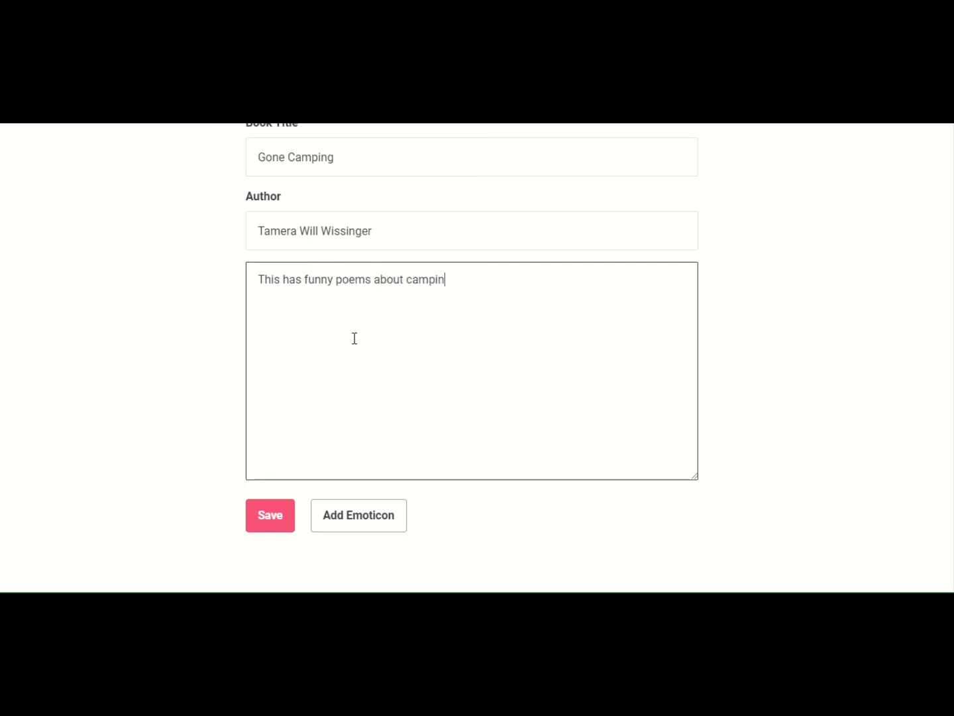
{"action": "type", "text": "g. Their granpdpa snores "}
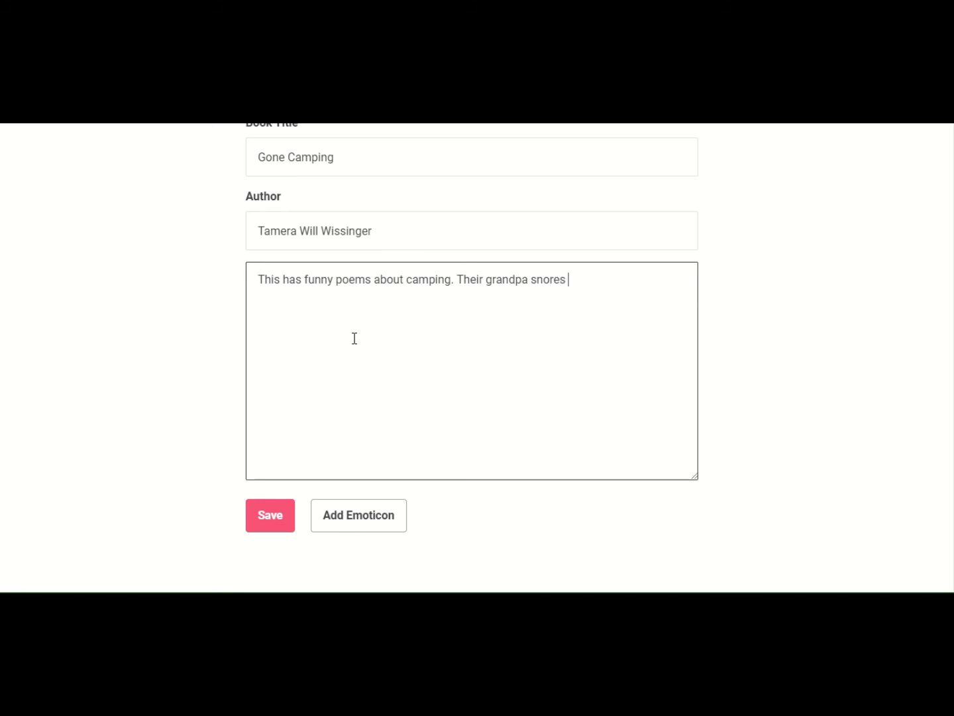
{"action": "type", "text": "super loud."}
{"action": "left_click", "coordinate": [366, 527]}
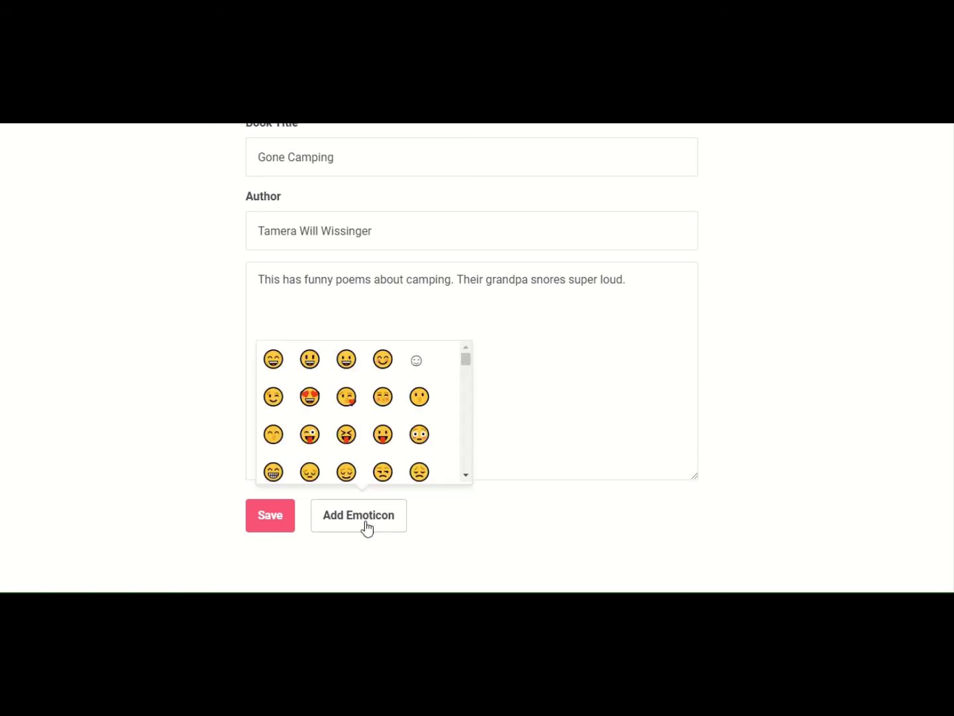
{"action": "left_click", "coordinate": [275, 360]}
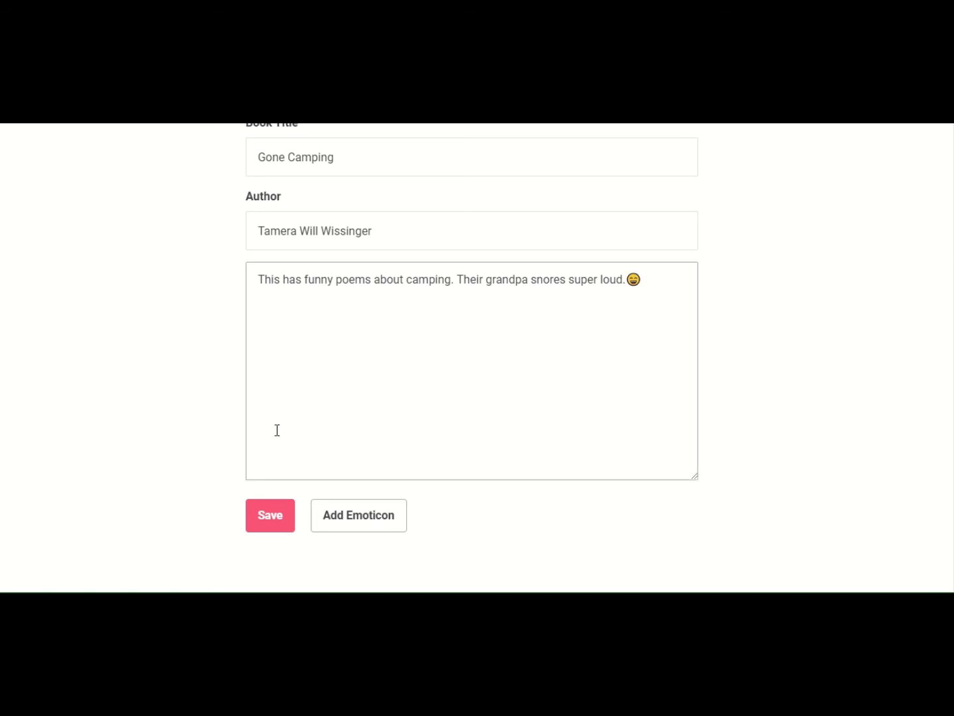
{"action": "left_click", "coordinate": [286, 515]}
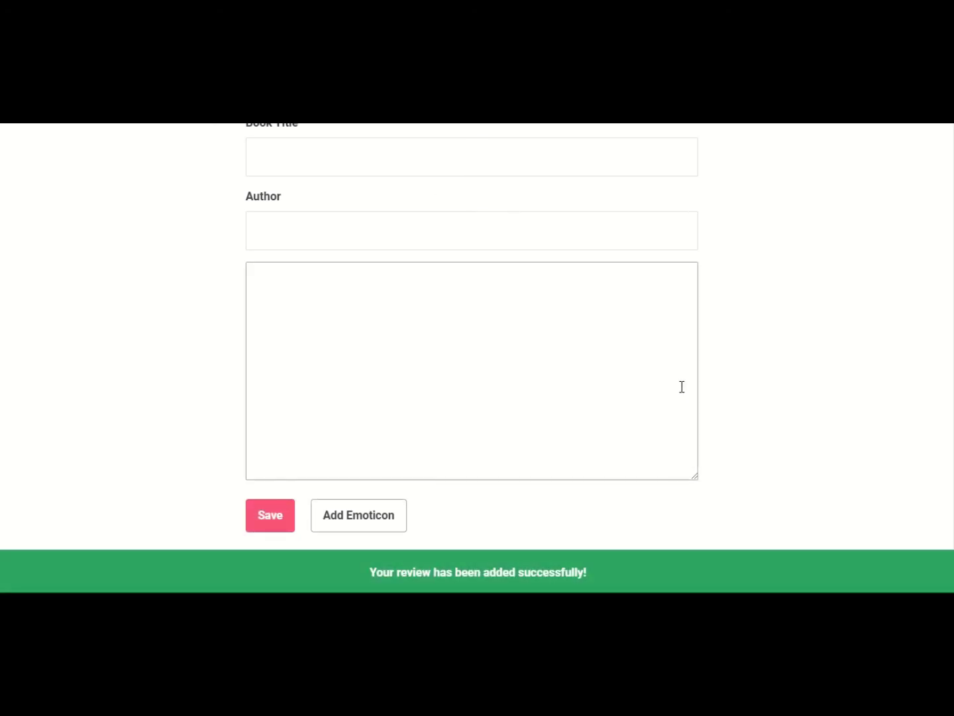
- Close the Write a Review window to reveal Joe's Challenge Log listing Gone Camping
{"action": "left_click", "coordinate": [476, 321]}
{"action": "scroll", "coordinate": [476, 321], "scroll_direction": "up", "scroll_amount": 3}
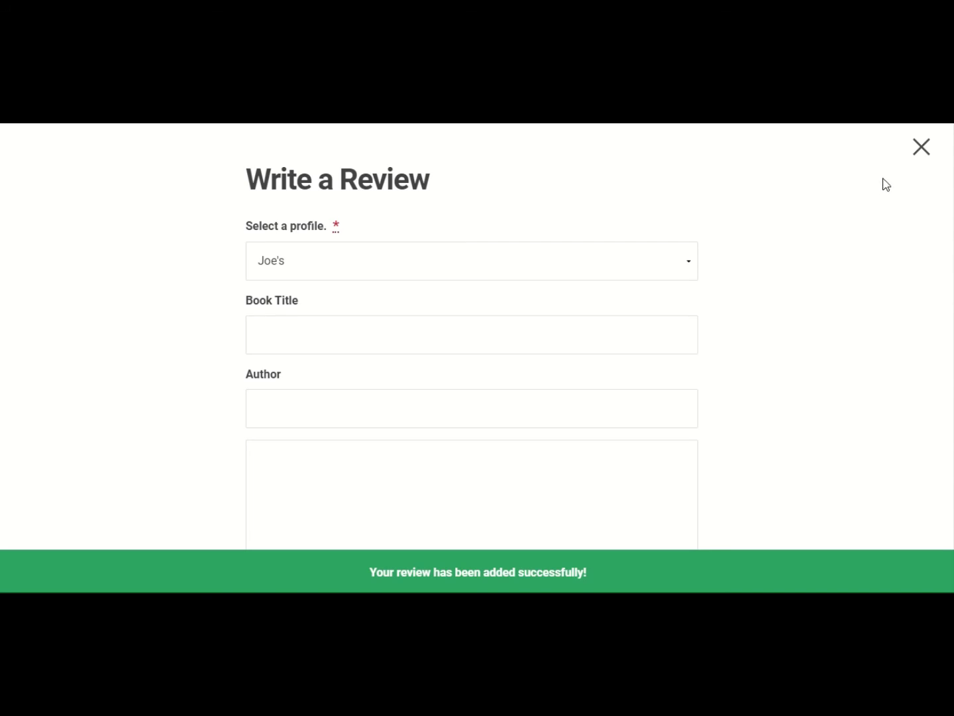
{"action": "left_click", "coordinate": [921, 148]}
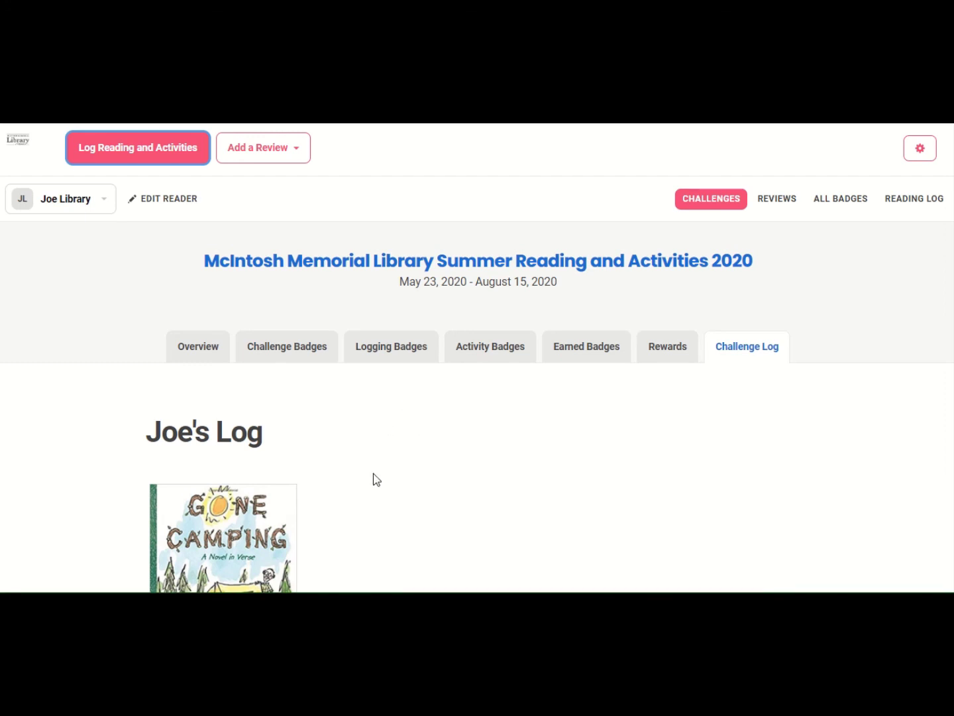
{"action": "scroll", "coordinate": [376, 478], "scroll_direction": "down", "scroll_amount": 2}
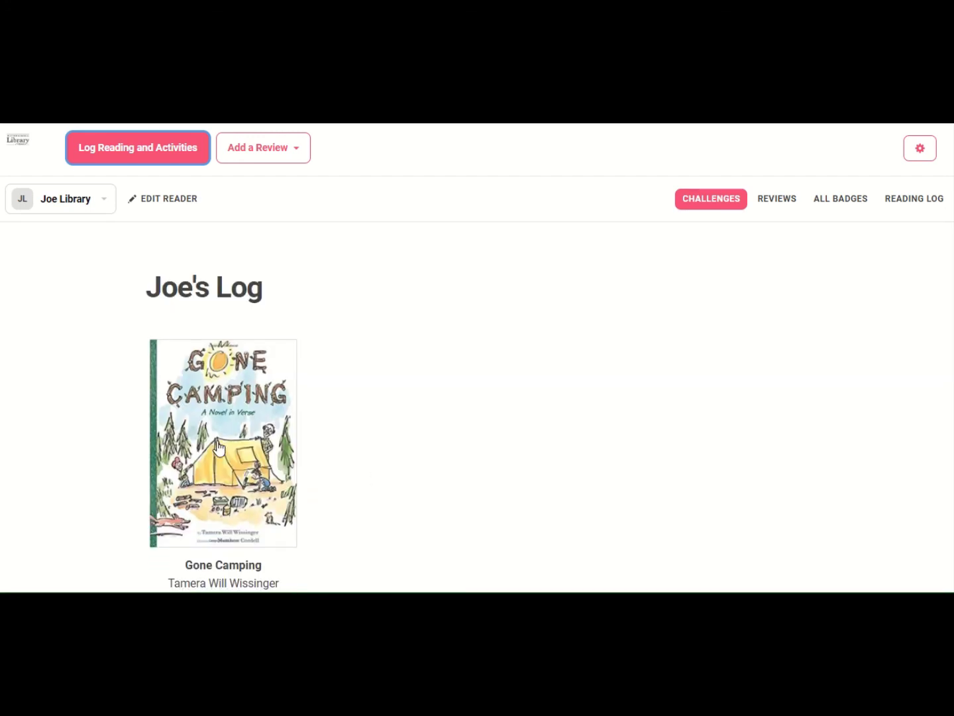
{"action": "scroll", "coordinate": [520, 442], "scroll_direction": "up", "scroll_amount": 2}
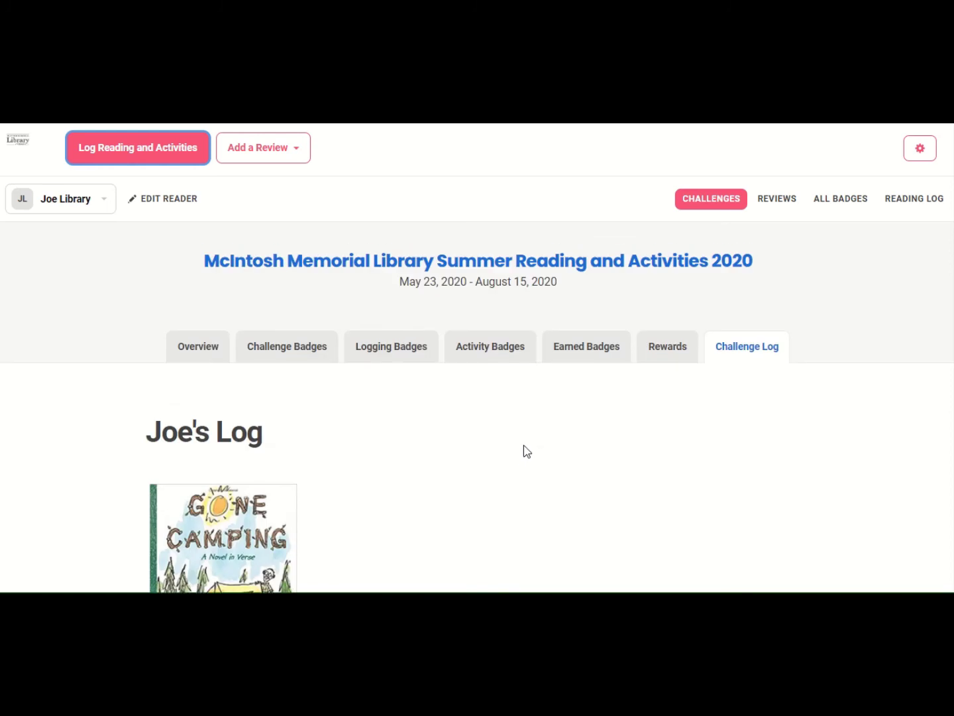
- Start a new picture review named 'Gone Camping'
{"action": "left_click", "coordinate": [268, 154]}
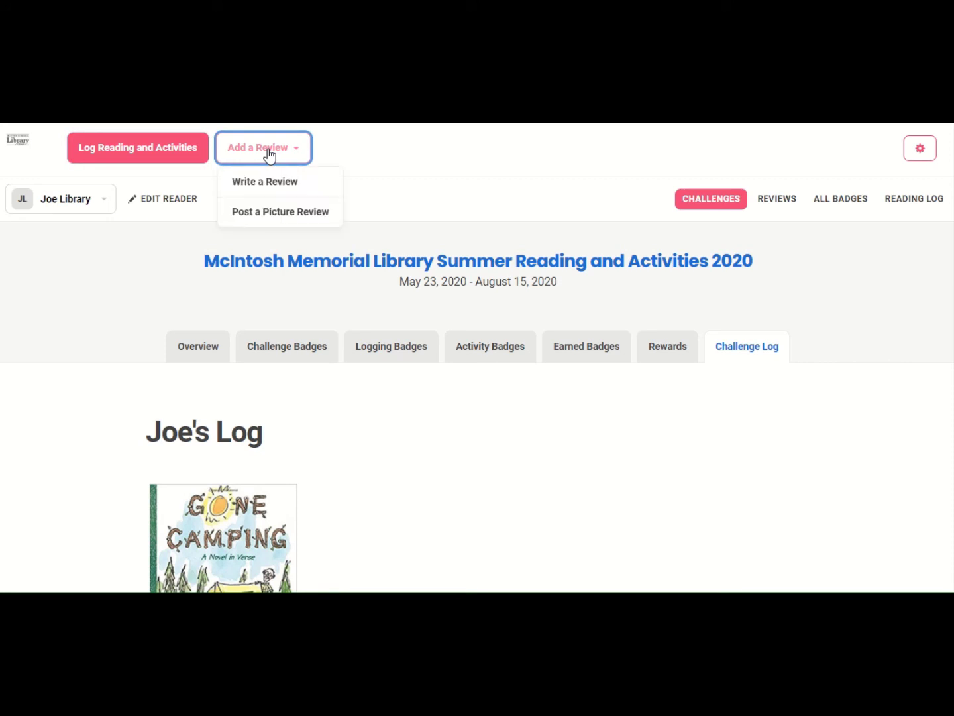
{"action": "left_click", "coordinate": [276, 212]}
{"action": "scroll", "coordinate": [324, 392], "scroll_direction": "down", "scroll_amount": 6}
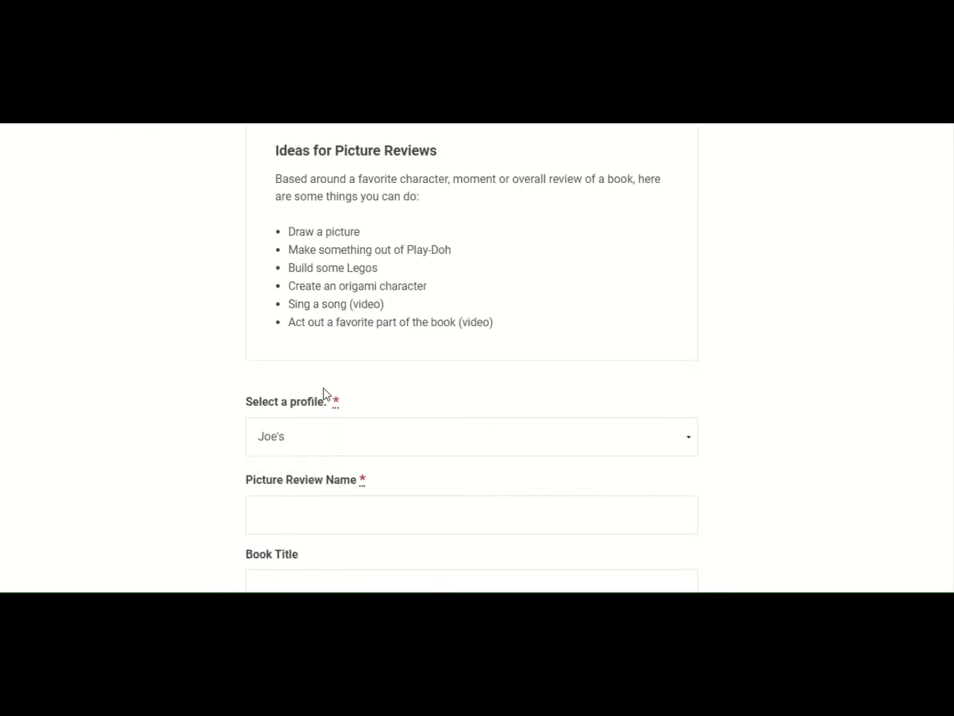
{"action": "left_click", "coordinate": [275, 229]}
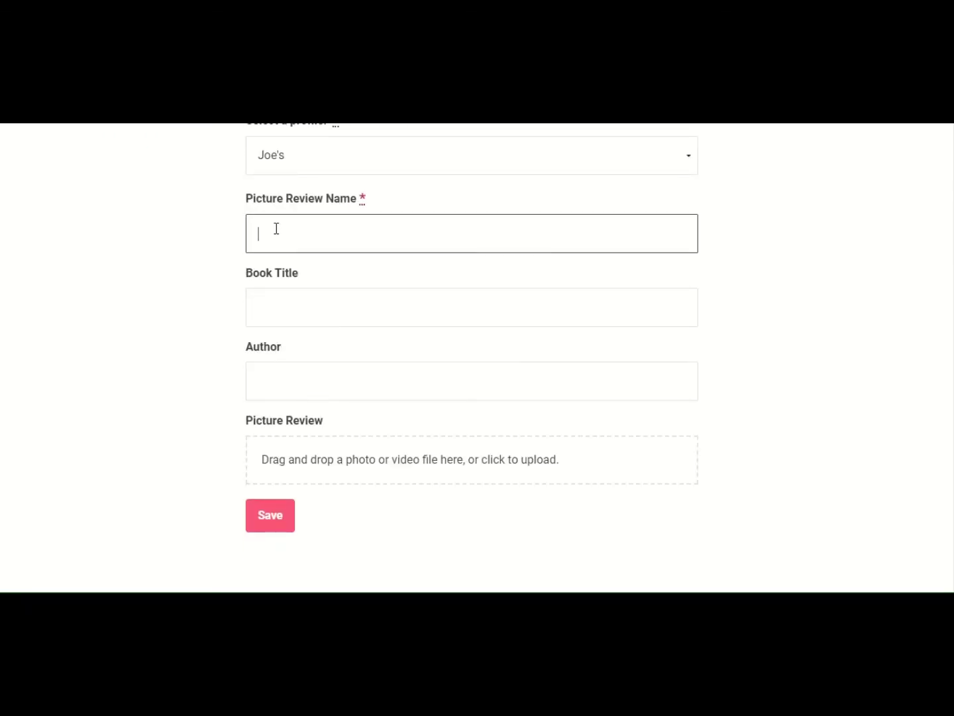
{"action": "type", "text": "G"}
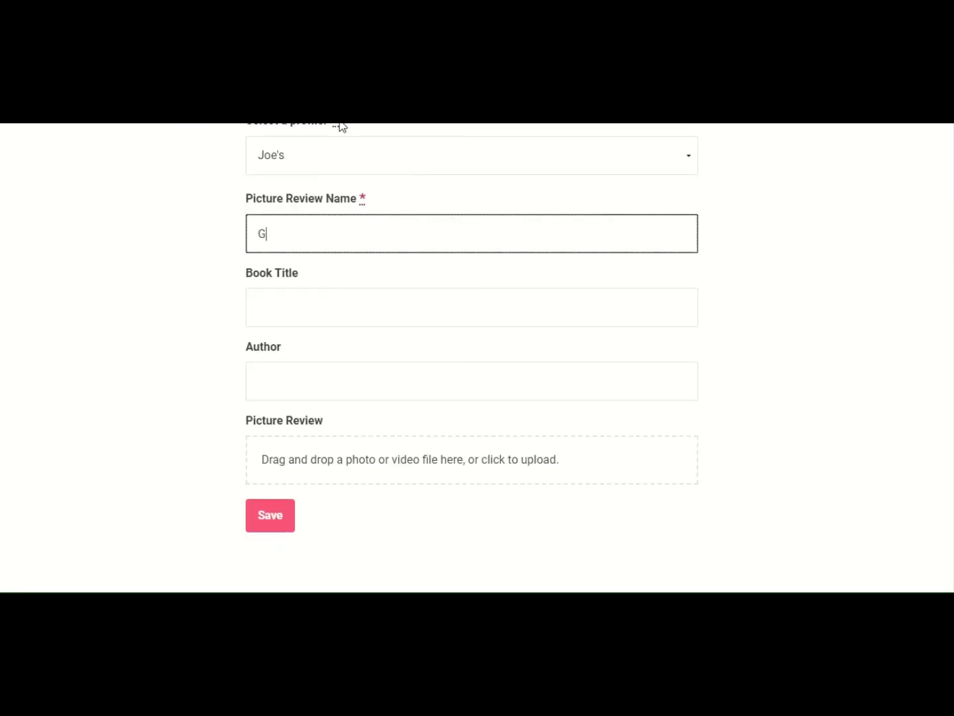
{"action": "type", "text": "one Camping"}
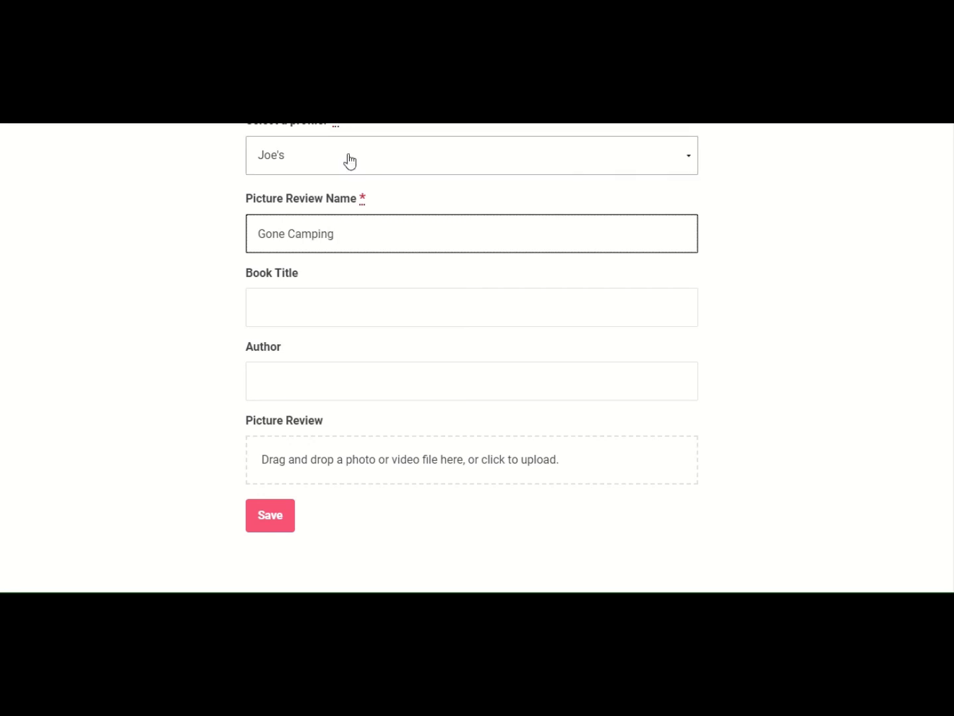
{"action": "left_click_drag", "start_coordinate": [348, 239], "coordinate": [249, 235]}
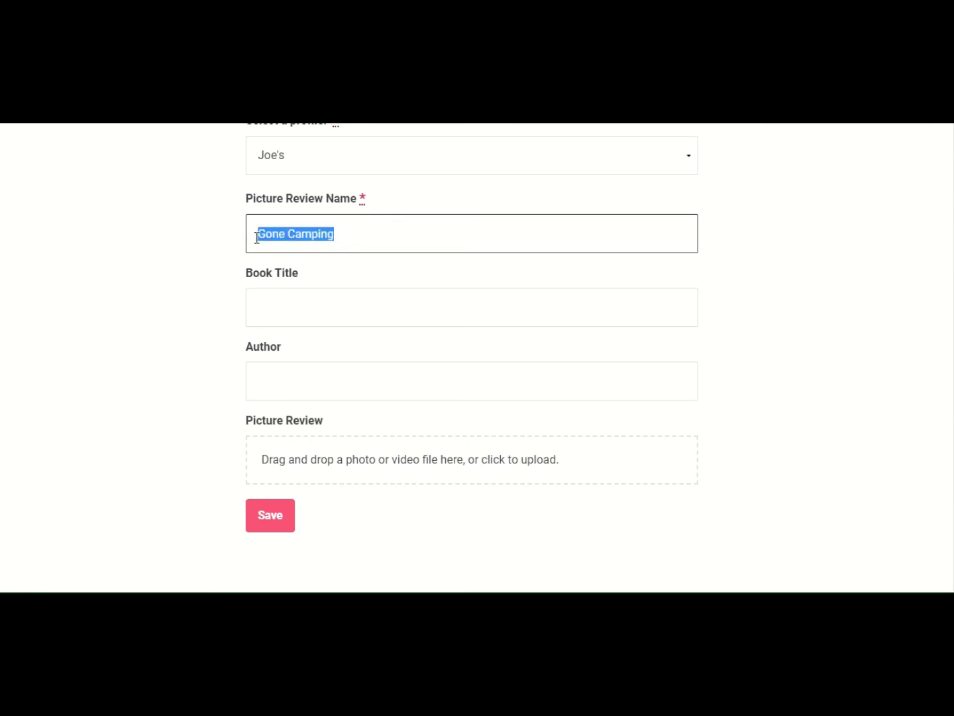
- Set the book title to Gone Camping from the suggestions and try saving without an image
{"action": "left_click", "coordinate": [259, 294]}
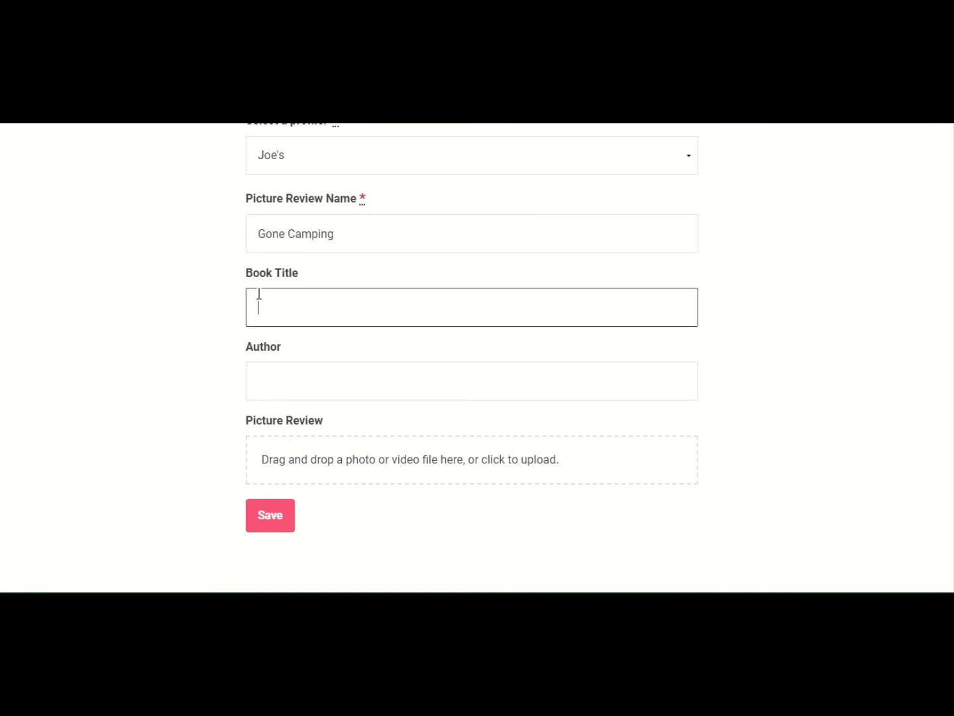
{"action": "type", "text": "Gone ca"}
{"action": "key", "text": "BackSpace"}
{"action": "key", "text": "BackSpace"}
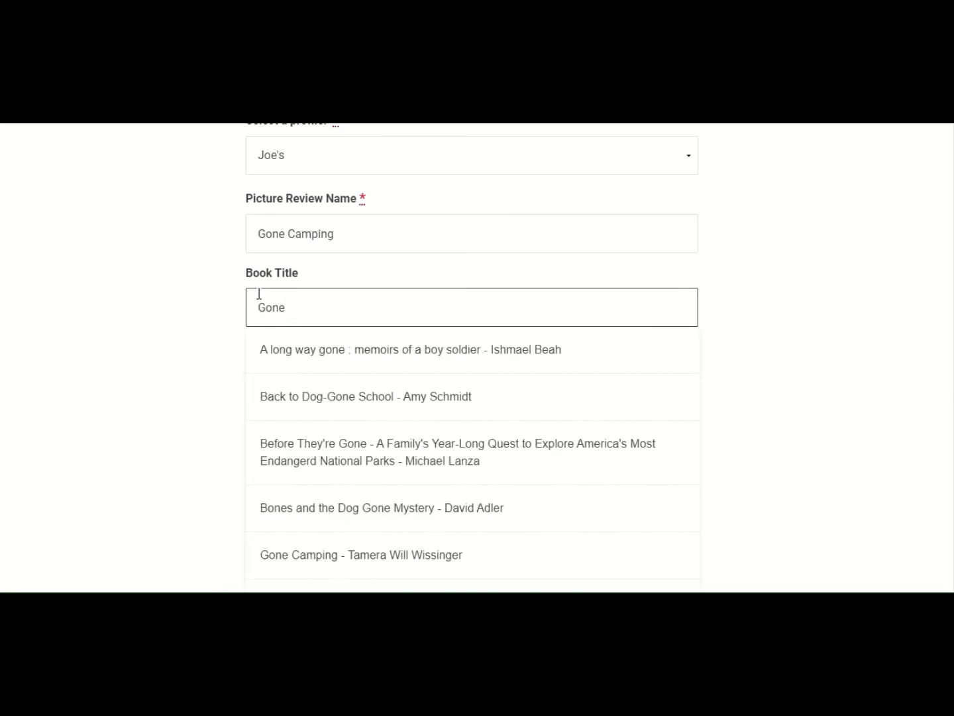
{"action": "type", "text": "Camping"}
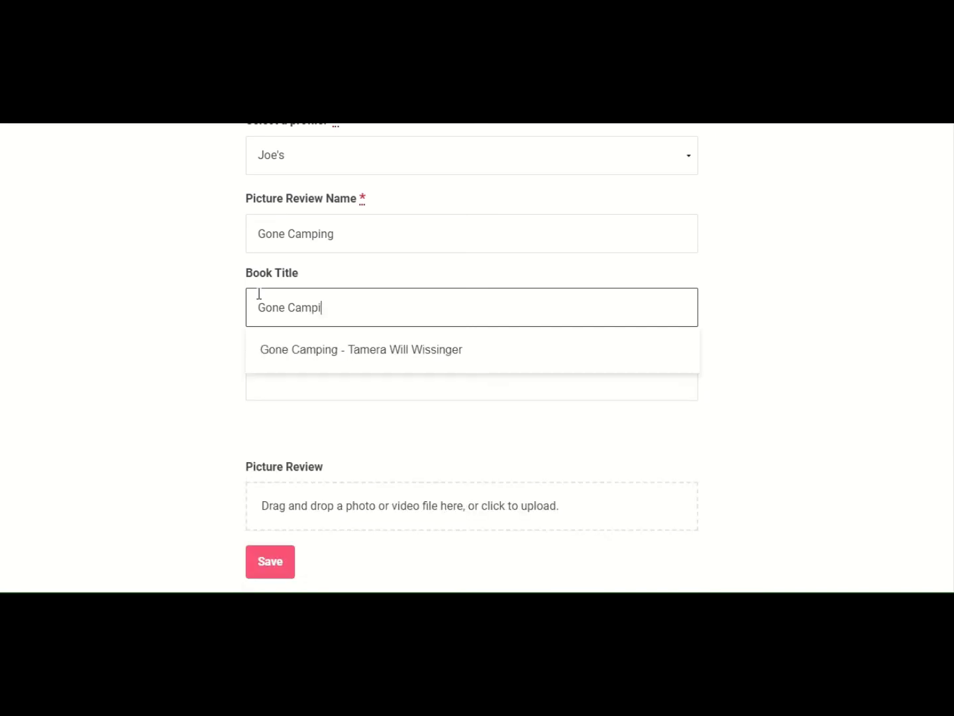
{"action": "left_click", "coordinate": [309, 347]}
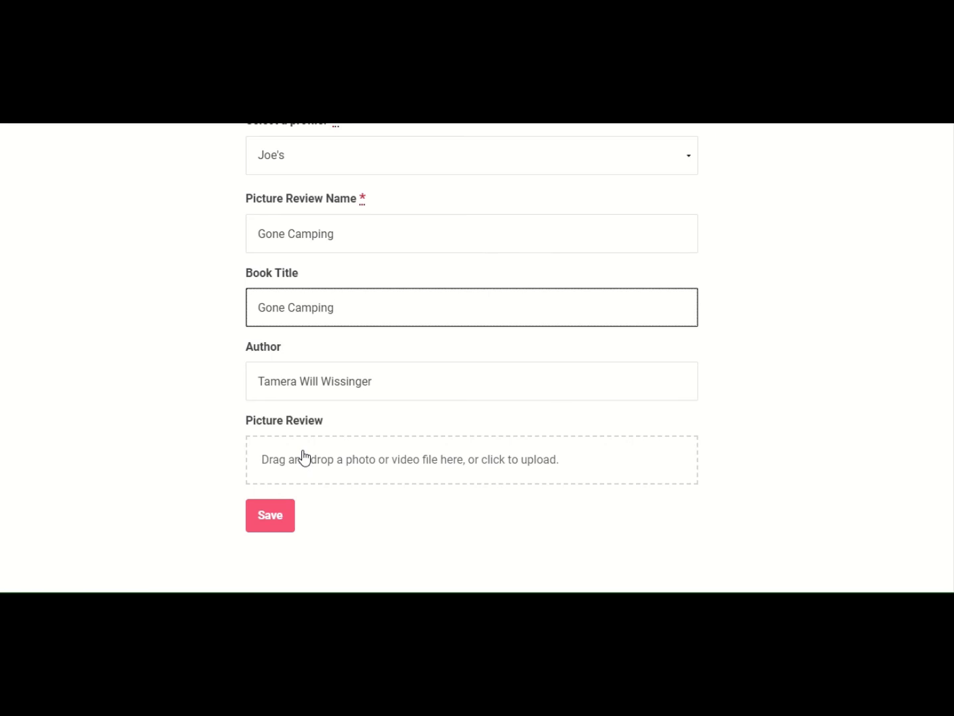
{"action": "left_click", "coordinate": [275, 524]}
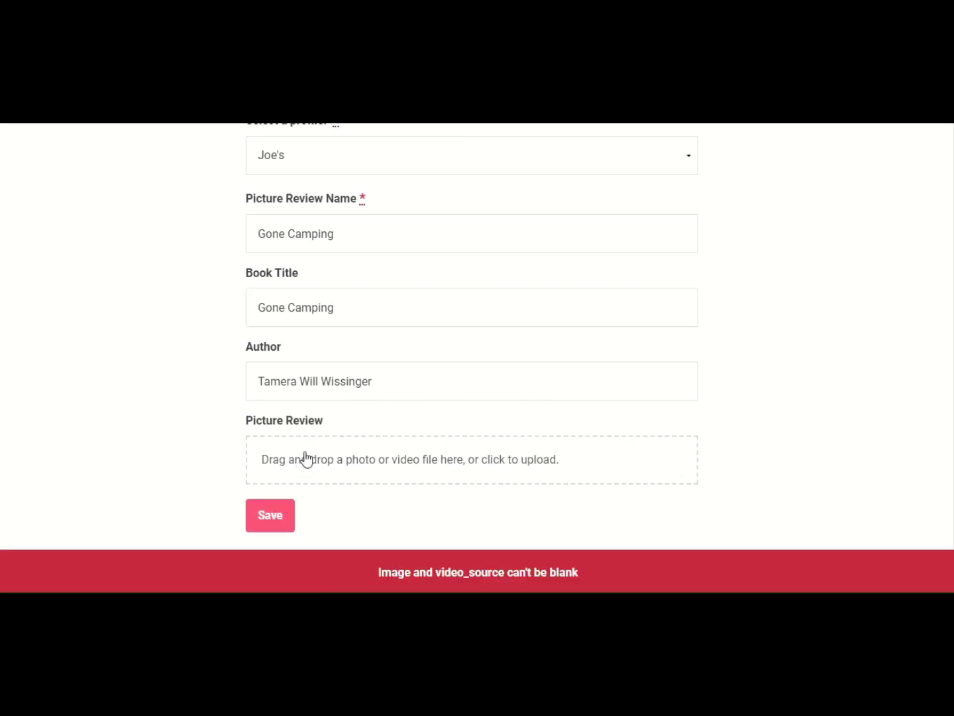
{"action": "scroll", "coordinate": [341, 435], "scroll_direction": "up", "scroll_amount": 6}
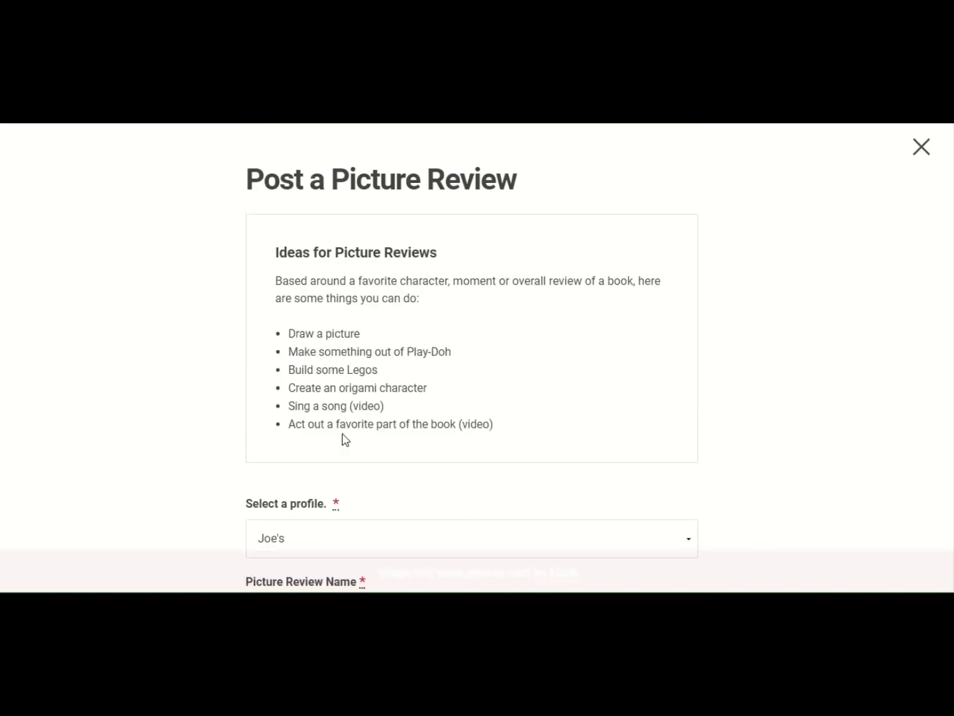
- Close the Post a Picture Review form without saving
{"action": "left_click", "coordinate": [921, 147]}
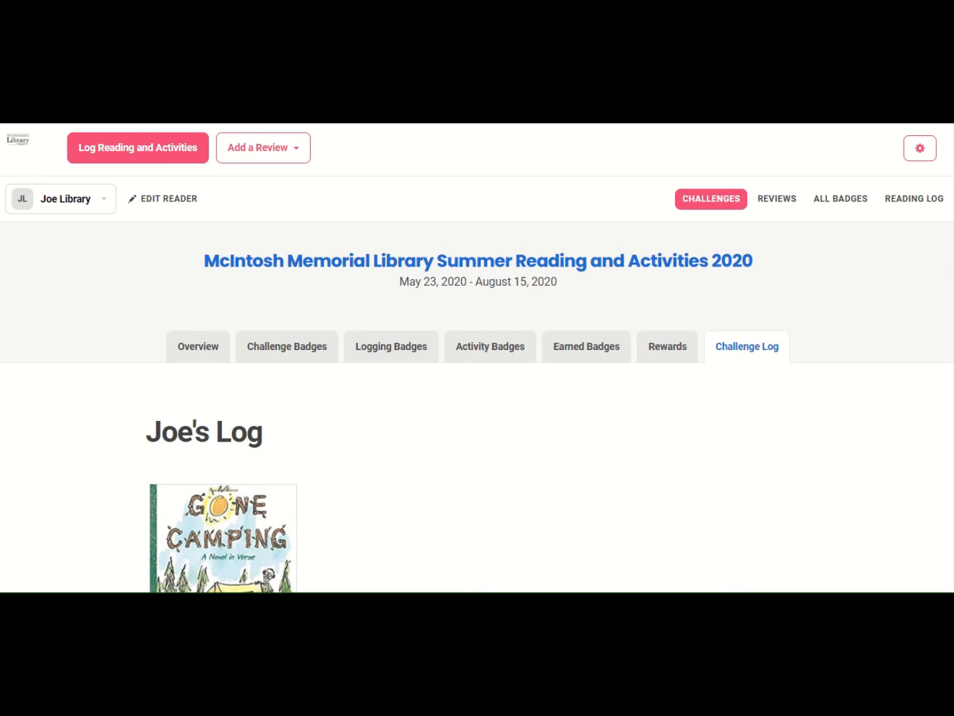
- Sign out of Beanstack from the settings gear menu
{"action": "left_click", "coordinate": [919, 156]}
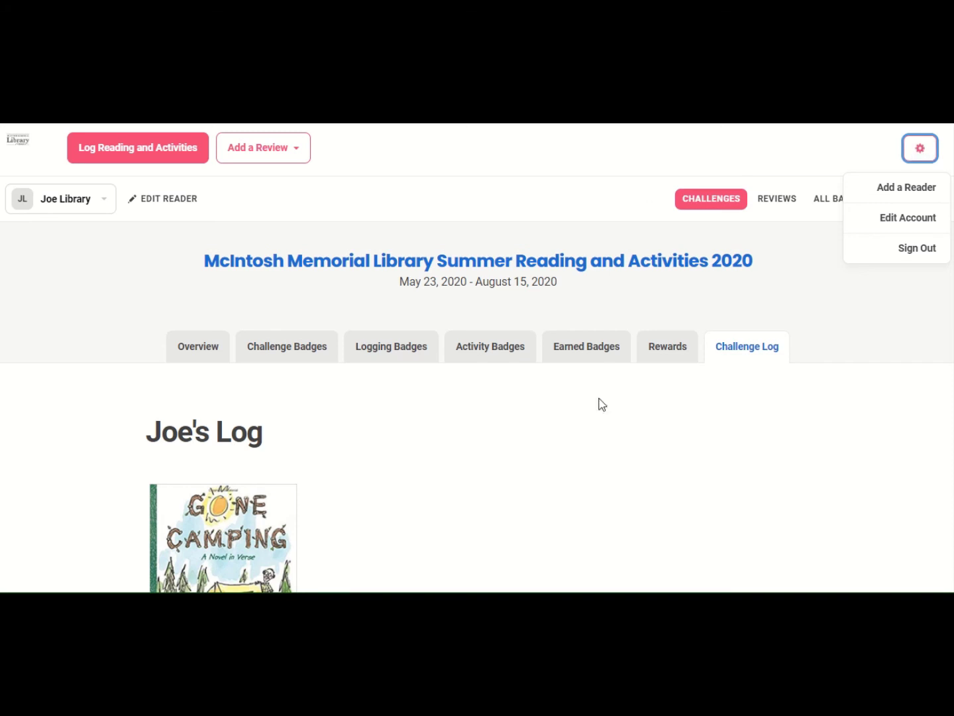
{"action": "left_click", "coordinate": [899, 252]}
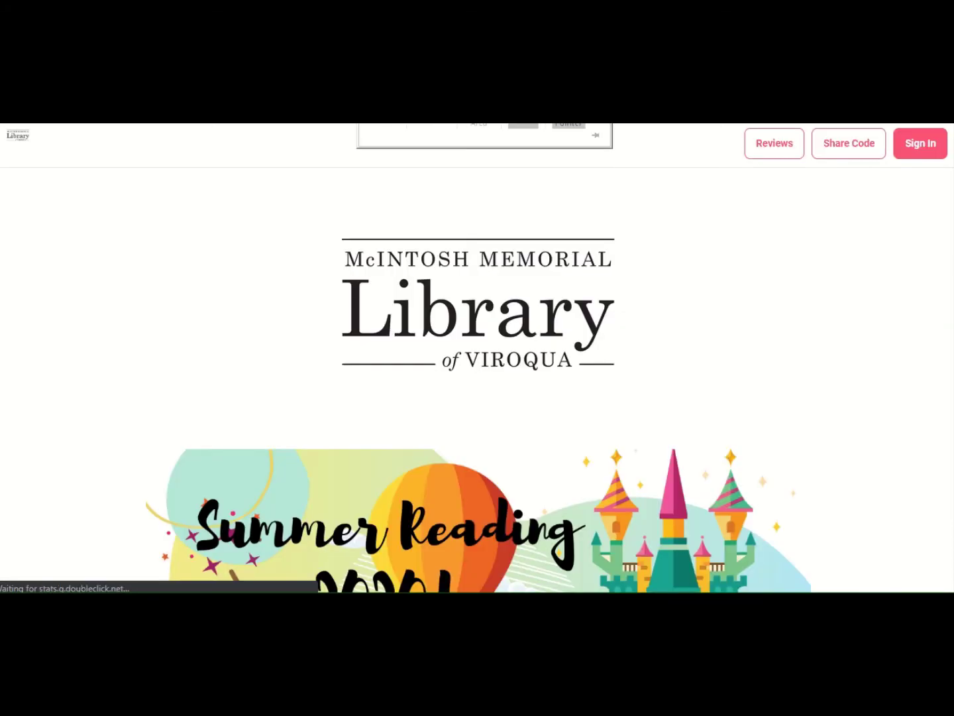